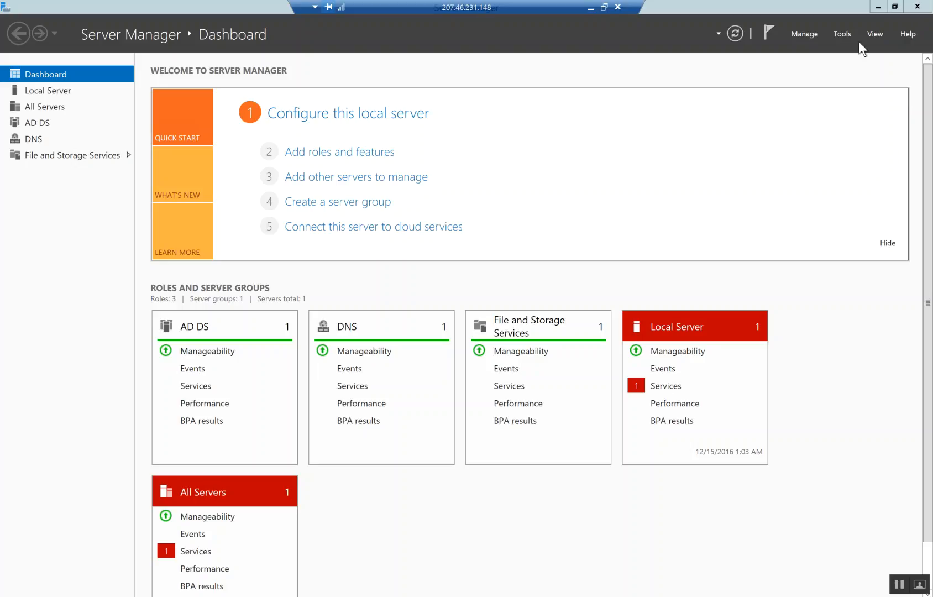
- Close Server Manager and launch Internet Explorer through the Windows search
click(915, 8)
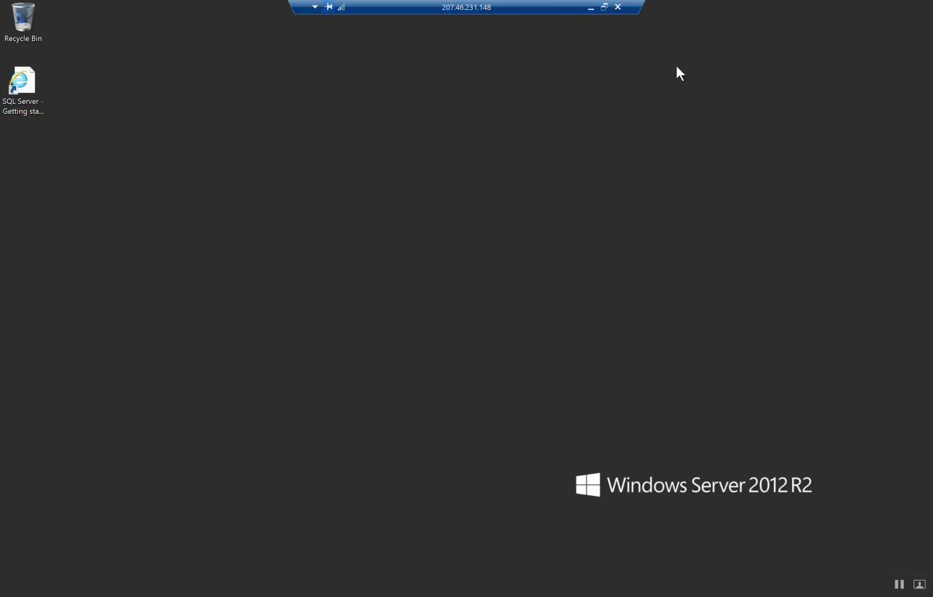
key(super+s)
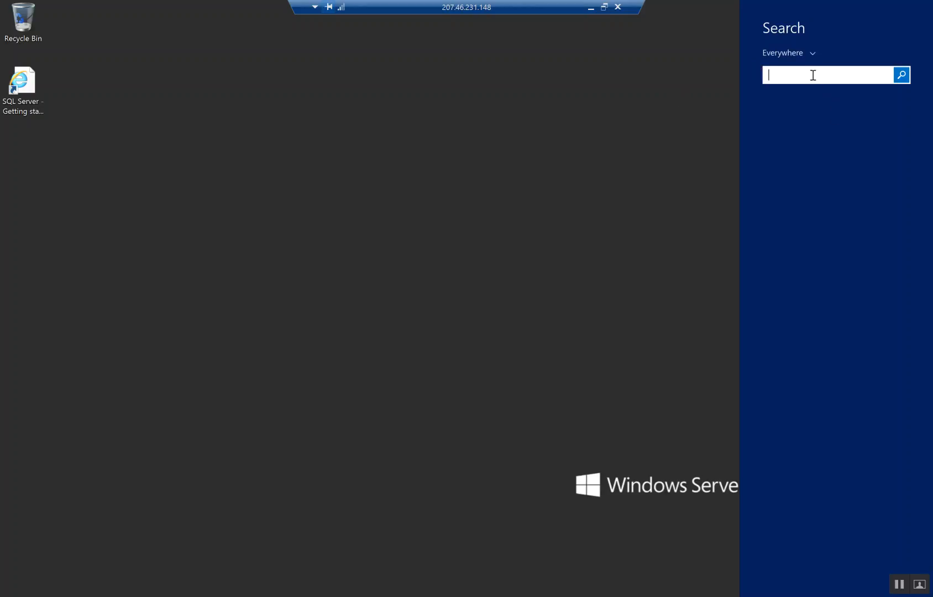
click(798, 119)
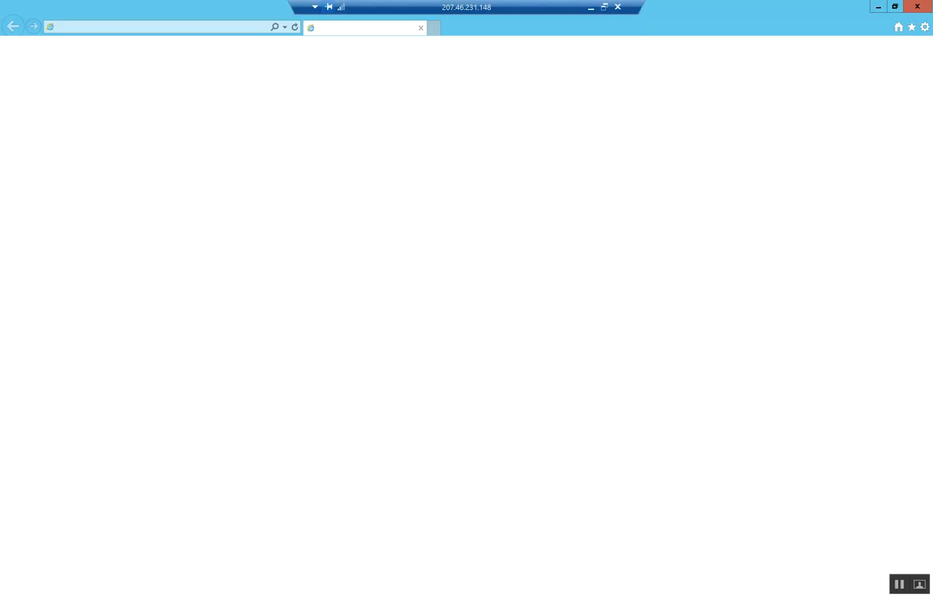
- Pin Internet Explorer to the taskbar and decline its recommended settings with Ask me later
right_click(113, 595)
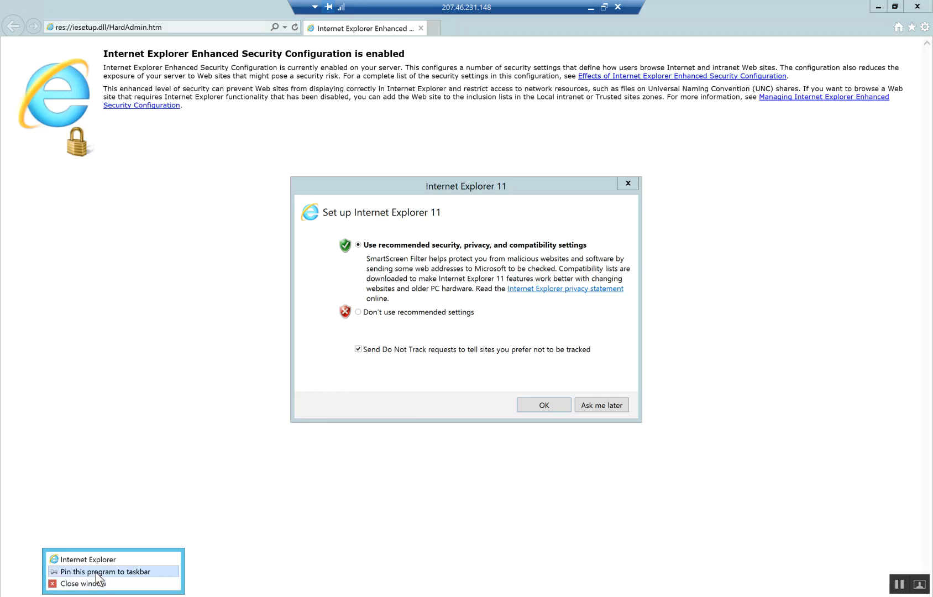
click(96, 573)
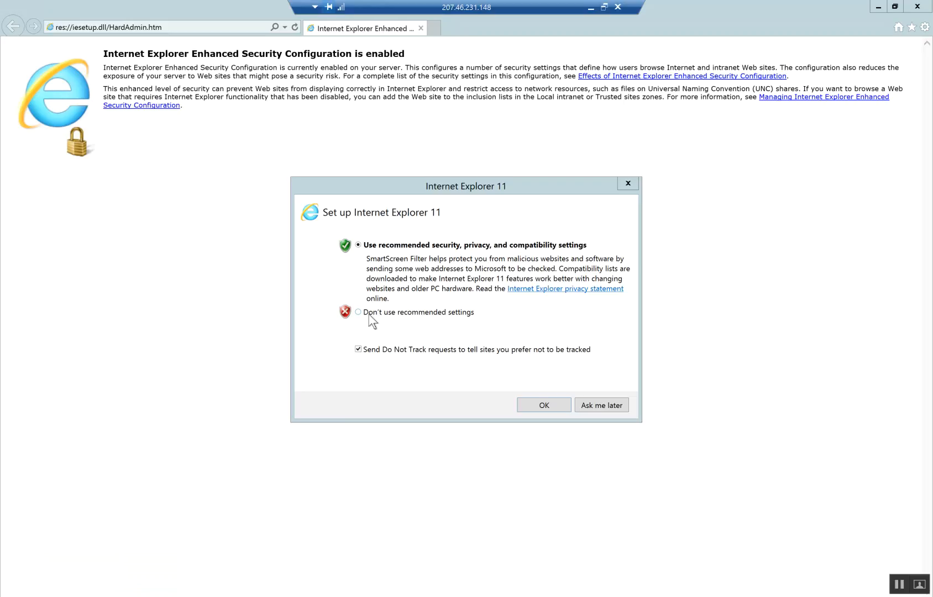
click(426, 315)
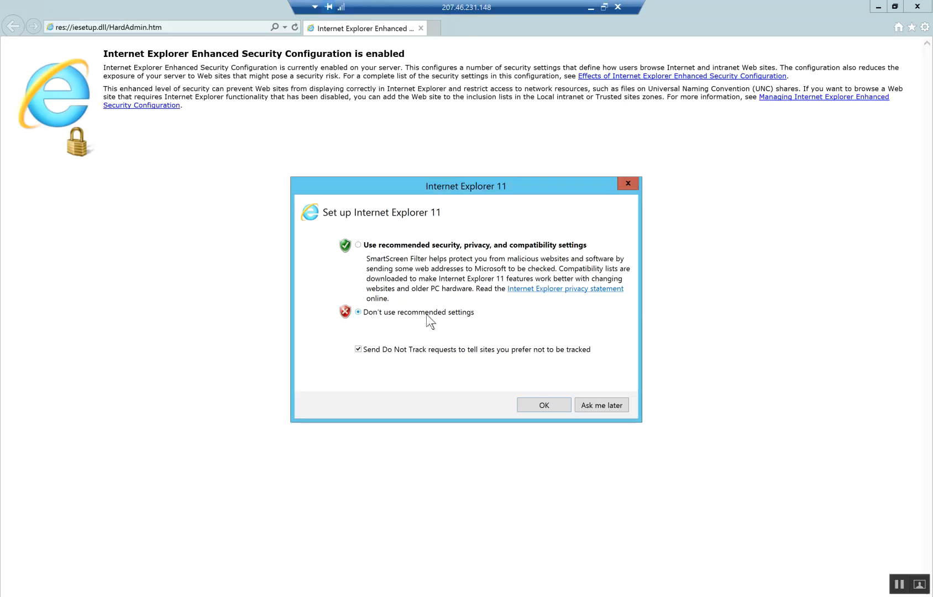
click(585, 413)
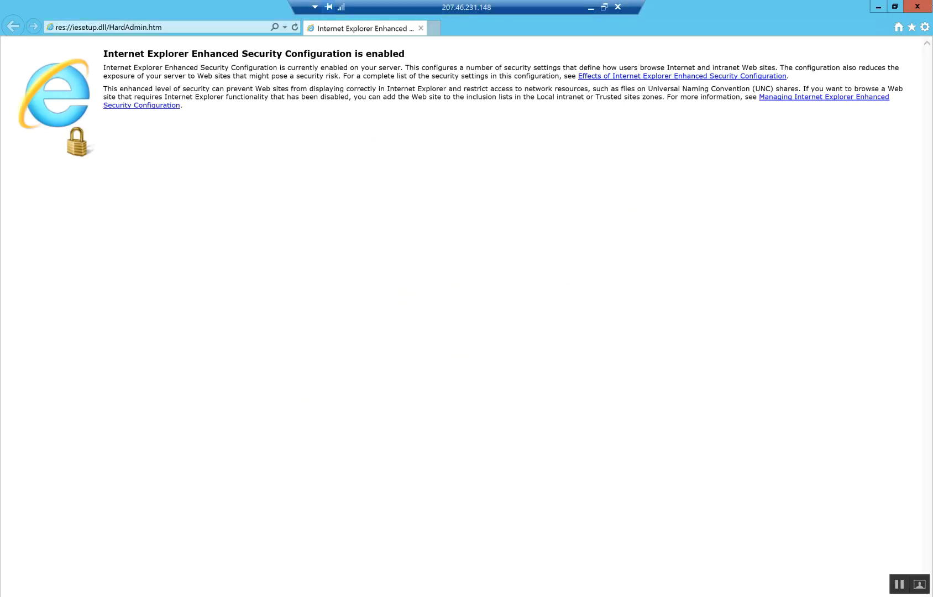
- Bring up Internet Options from the Tools menu, showing the Security tab
click(925, 27)
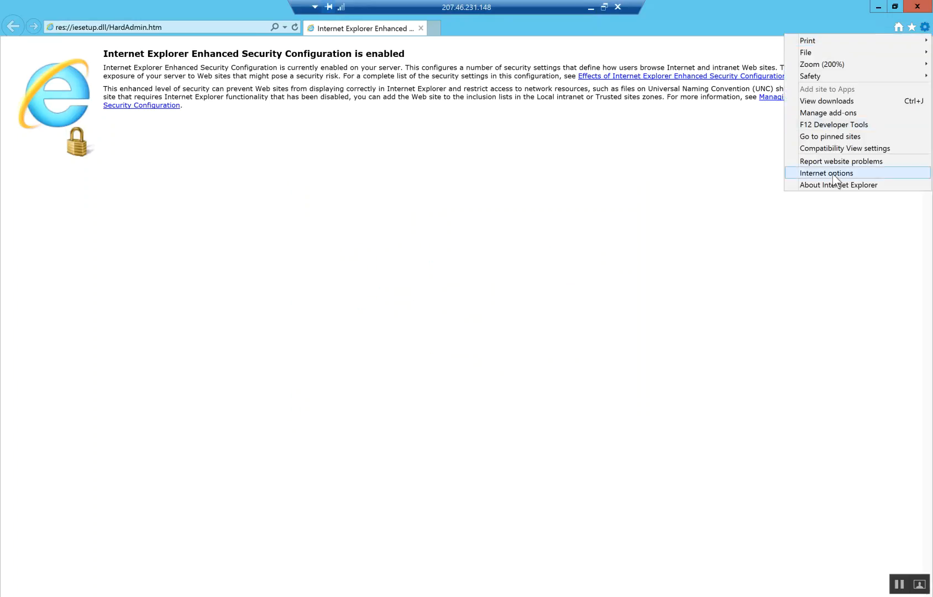
click(876, 172)
drag(96, 20, 212, 59)
click(224, 73)
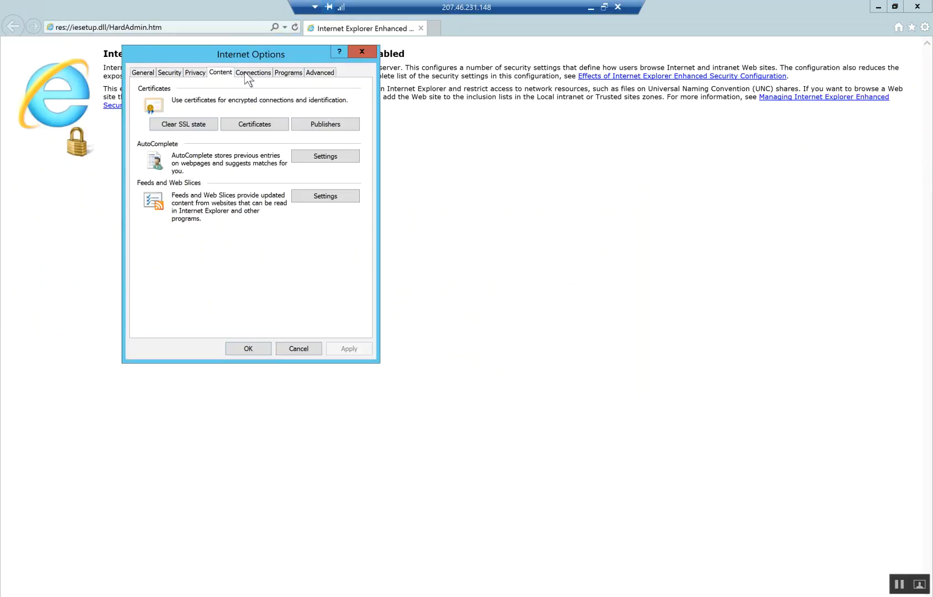
click(253, 73)
click(175, 75)
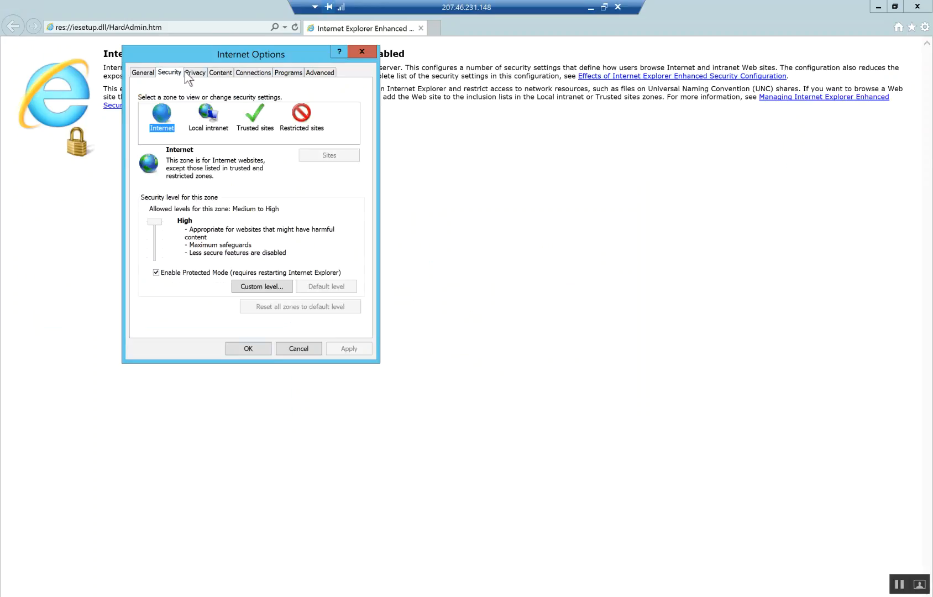
- In the Internet zone's Custom level, enable Loose XAML, XAML browser applications and XPS documents; set manifest permissions to High Safety
click(265, 288)
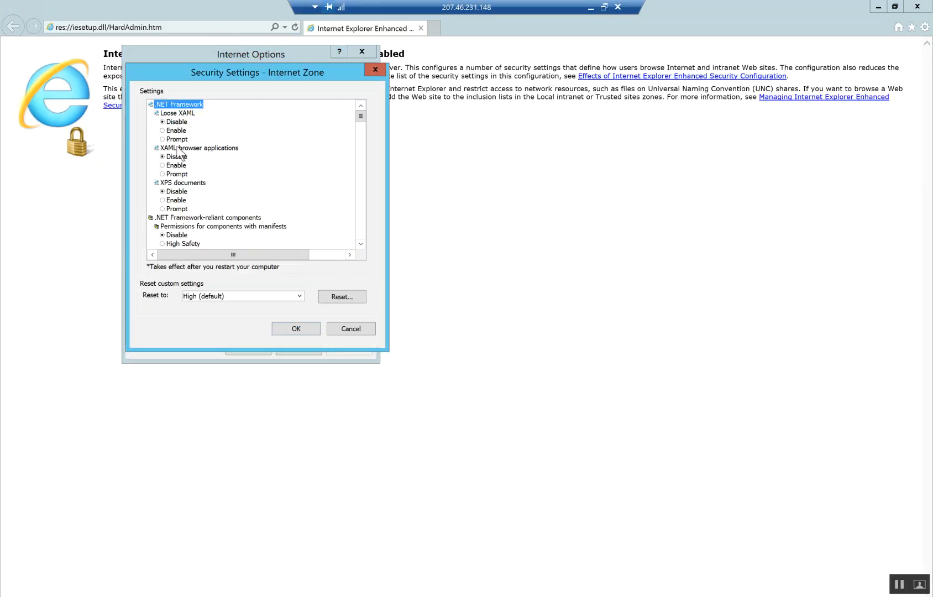
click(175, 130)
click(173, 166)
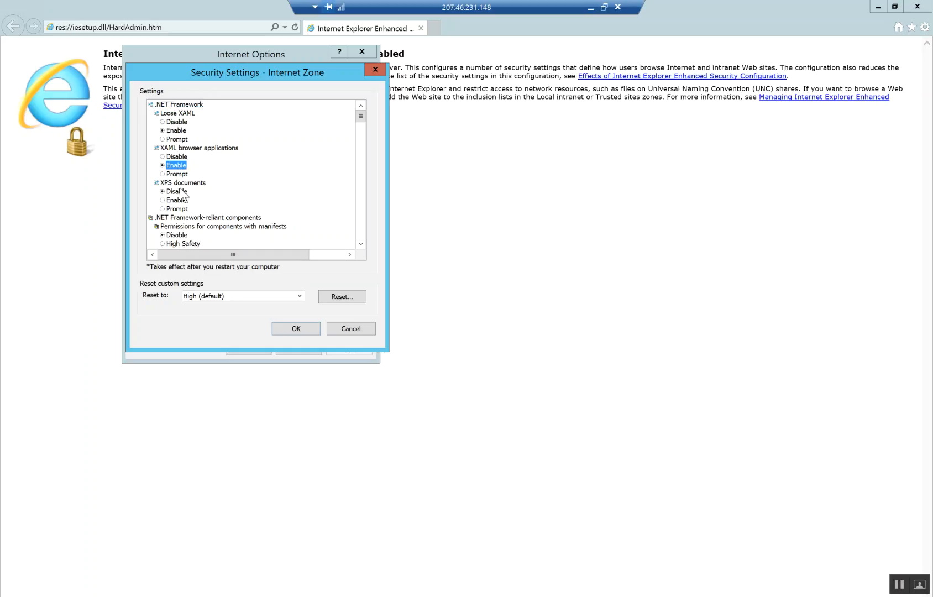
click(176, 200)
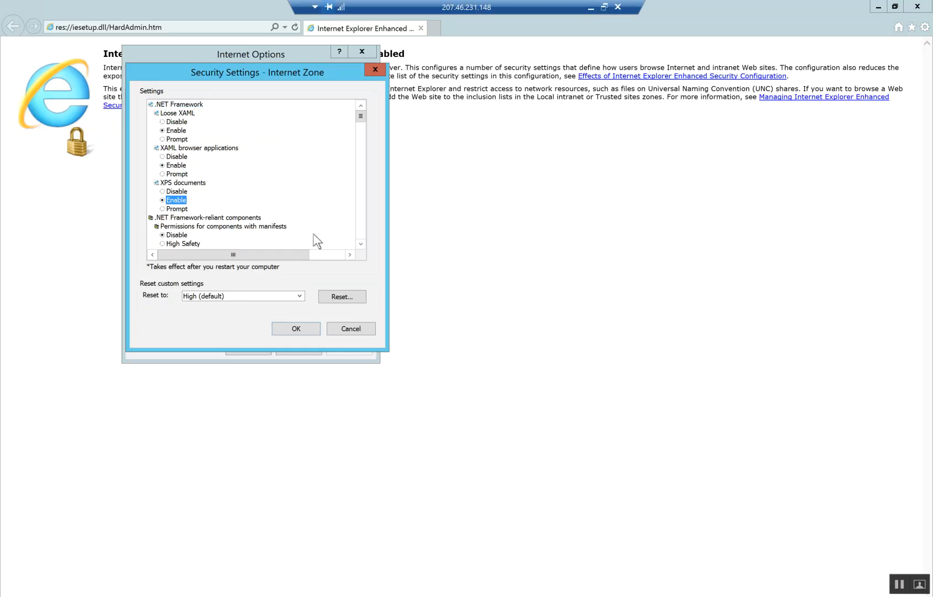
click(165, 243)
click(360, 246)
scroll(361, 246, down, 3)
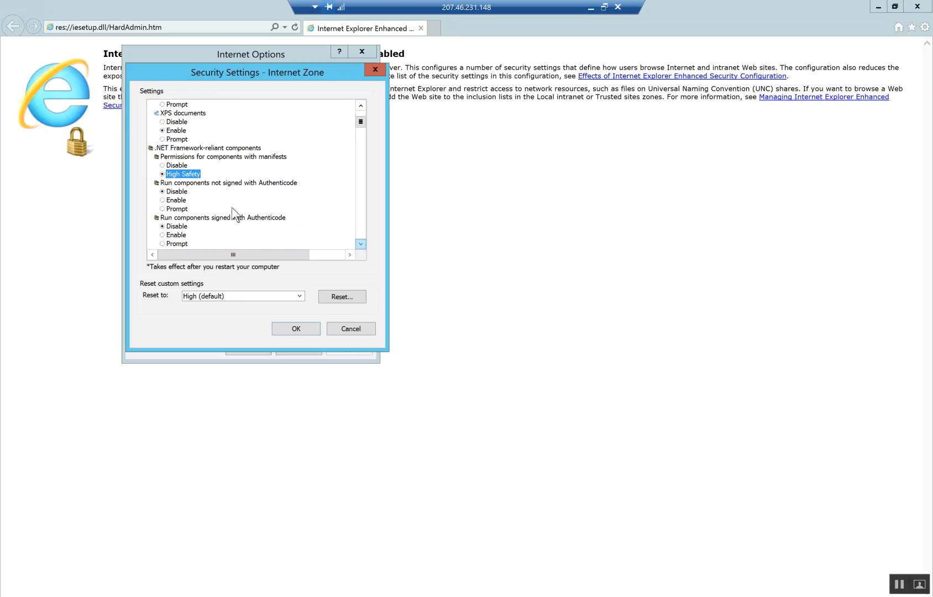
- Enable signed and unsigned .NET components, unprompted ActiveX, Scriptlets, ActiveX auto-prompting and binary/script behaviors
click(176, 200)
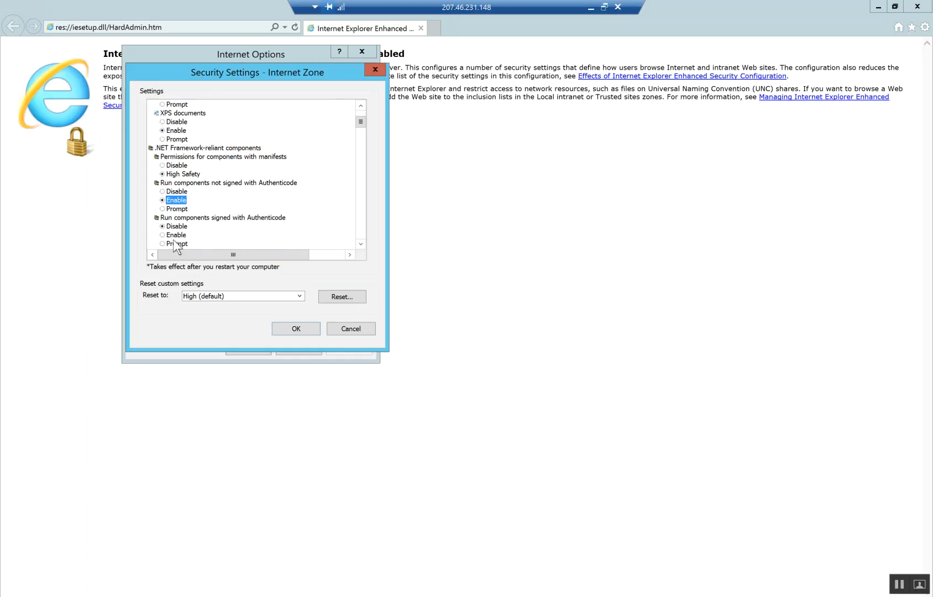
click(176, 235)
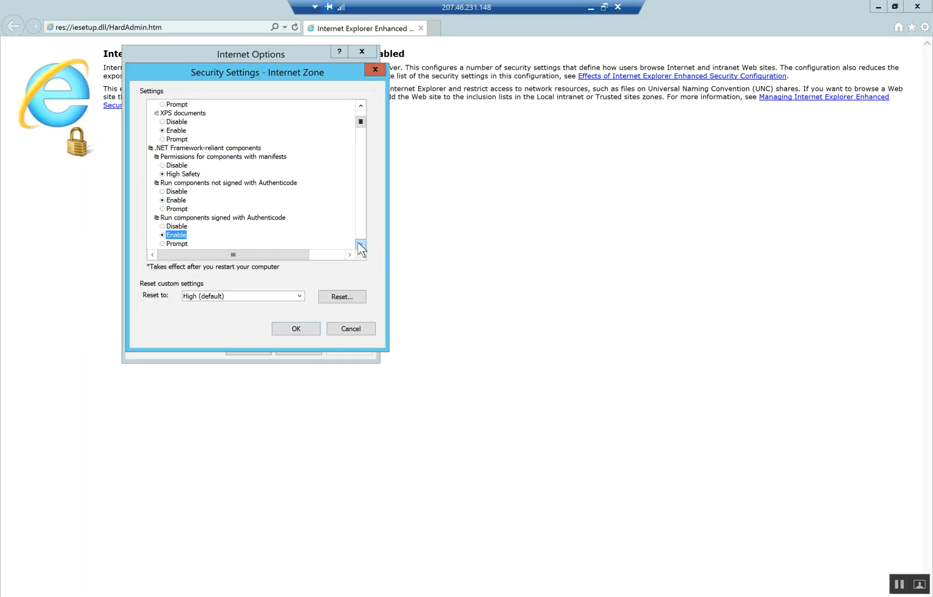
scroll(361, 246, down, 3)
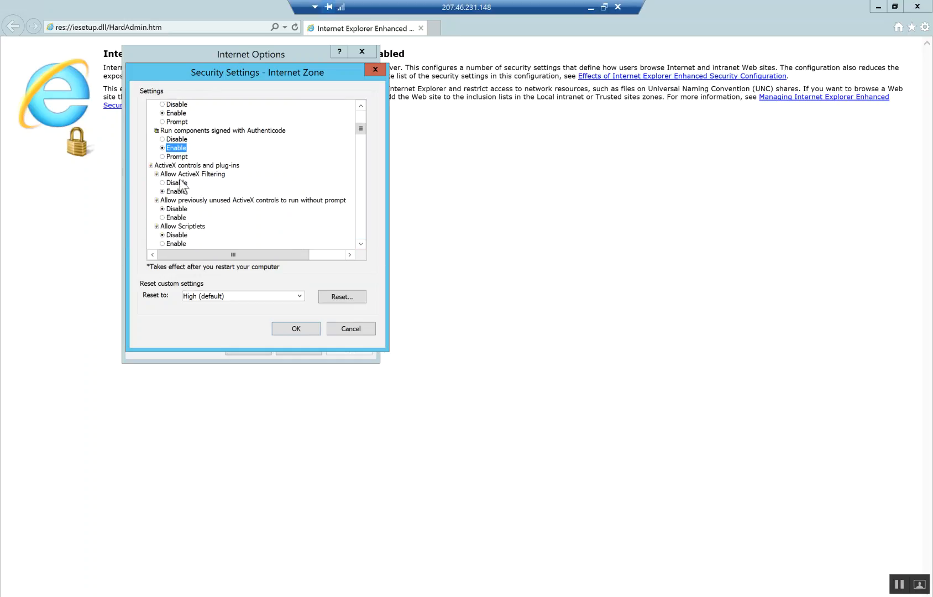
click(178, 217)
click(185, 244)
scroll(360, 245, down, 2)
scroll(361, 248, down, 2)
click(176, 183)
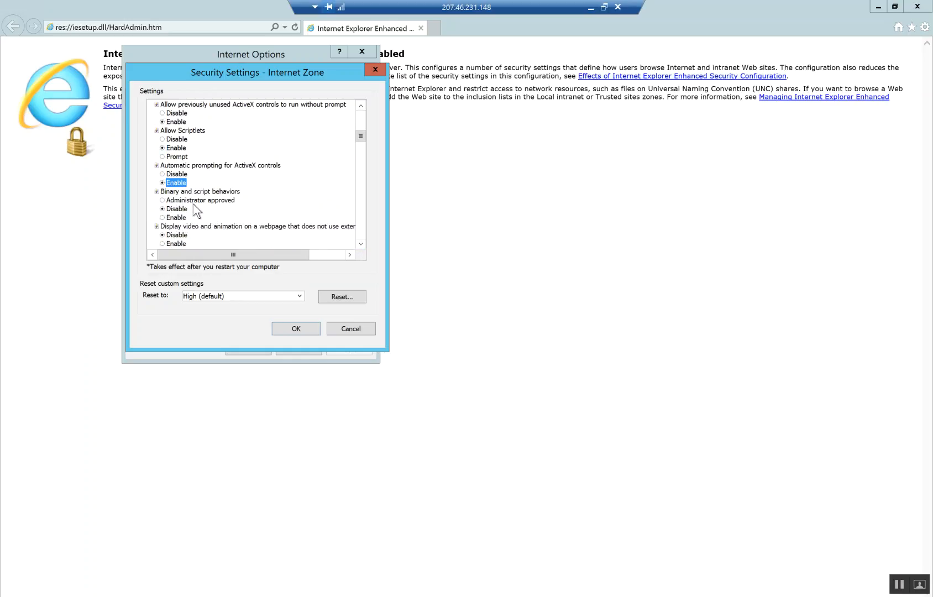
click(175, 218)
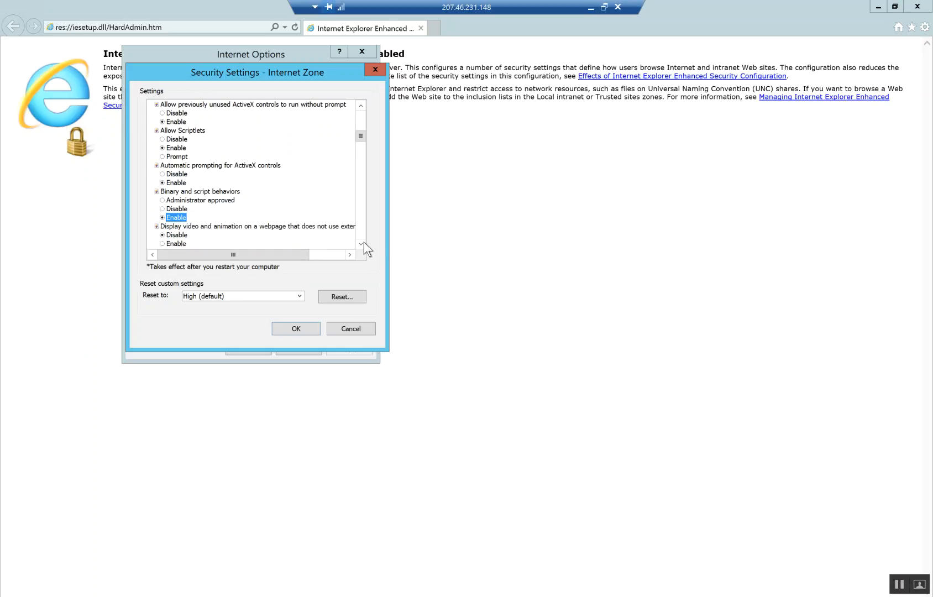
- Enable video and animation, signed and unsigned ActiveX downloads, unsafe ActiveX scripting and running ActiveX plug-ins
scroll(361, 245, down, 2)
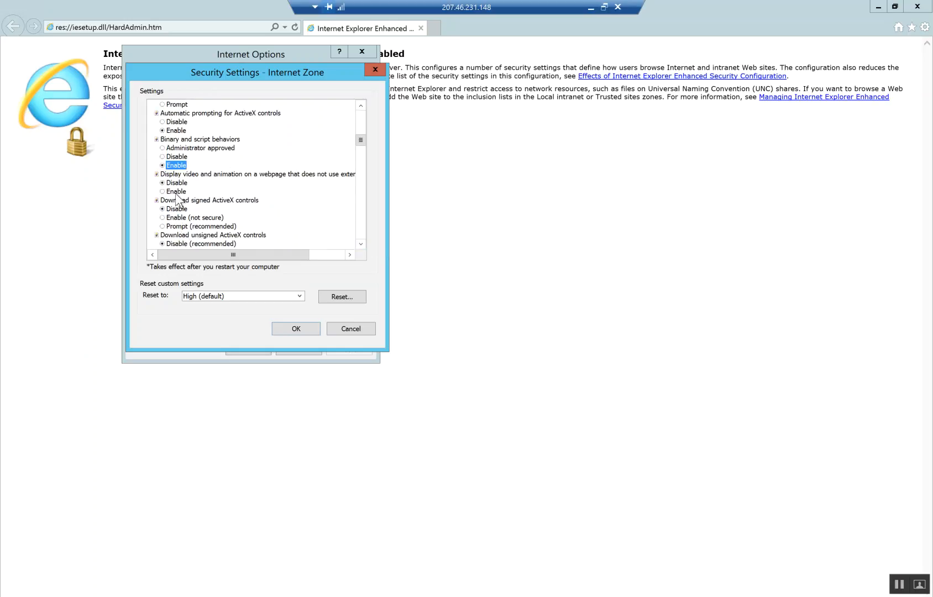
click(176, 191)
click(188, 217)
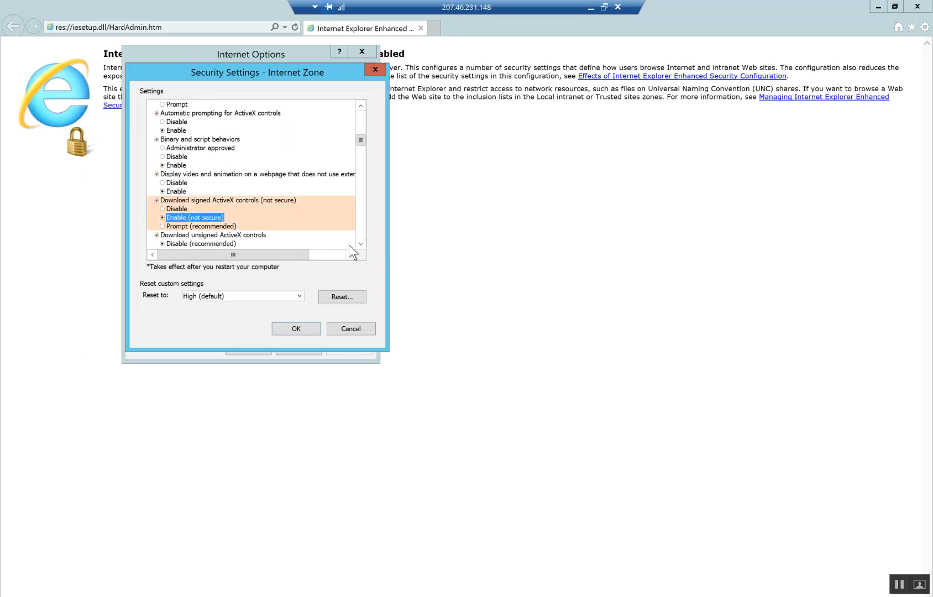
scroll(360, 244, down, 3)
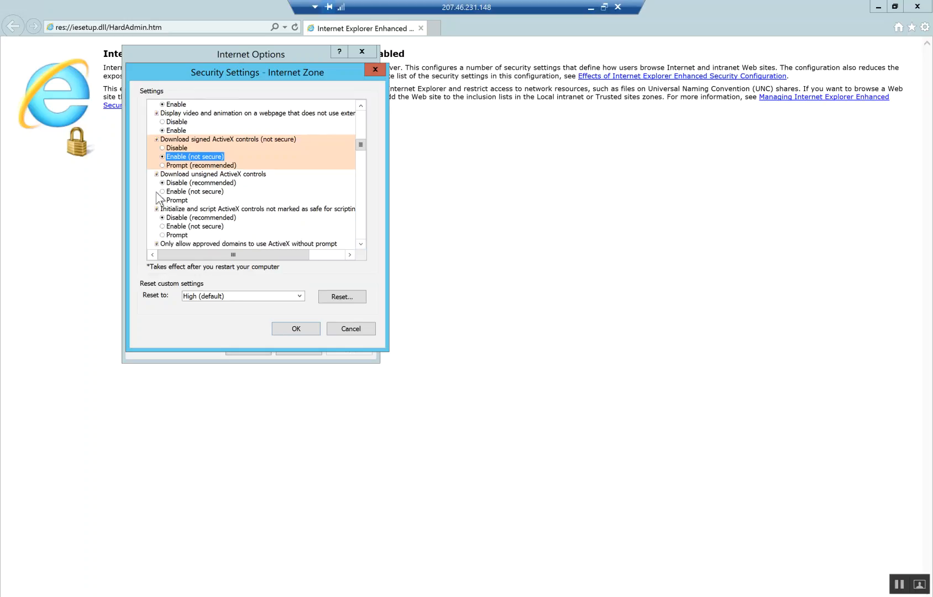
click(182, 191)
click(185, 227)
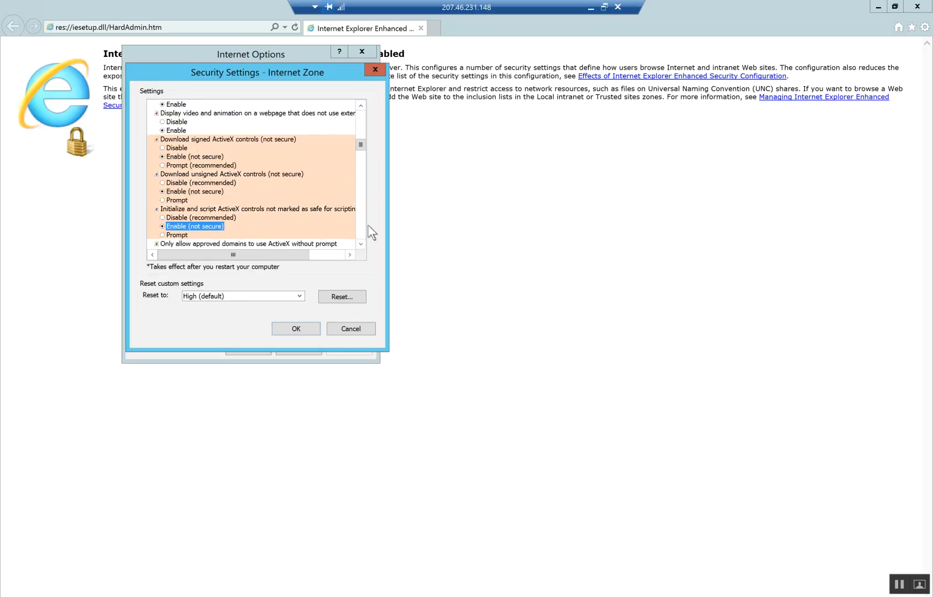
scroll(364, 243, down, 3)
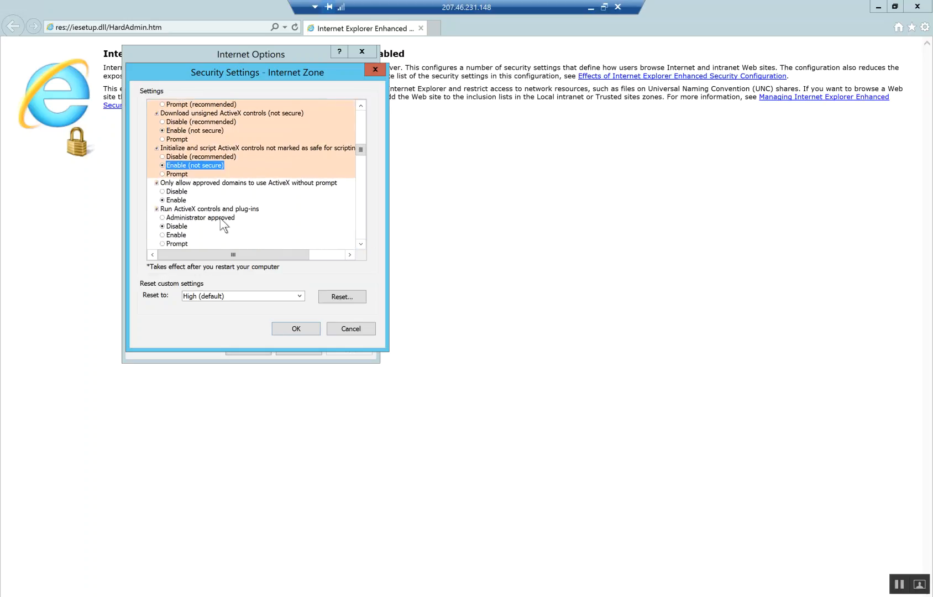
click(176, 235)
- Enable scripting safe ActiveX controls, file downloads, font downloads and .NET Framework setup
scroll(361, 244, down, 2)
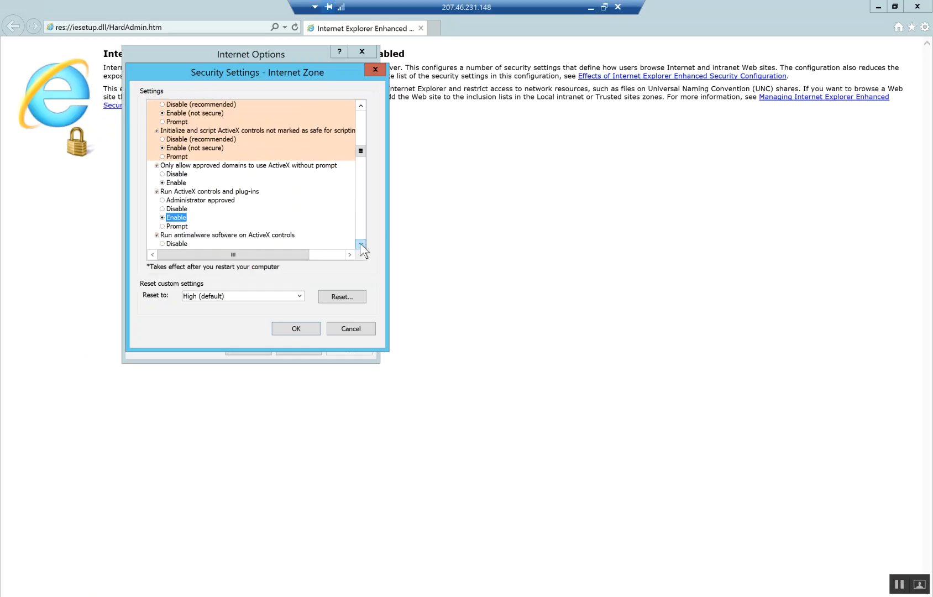
scroll(361, 246, down, 3)
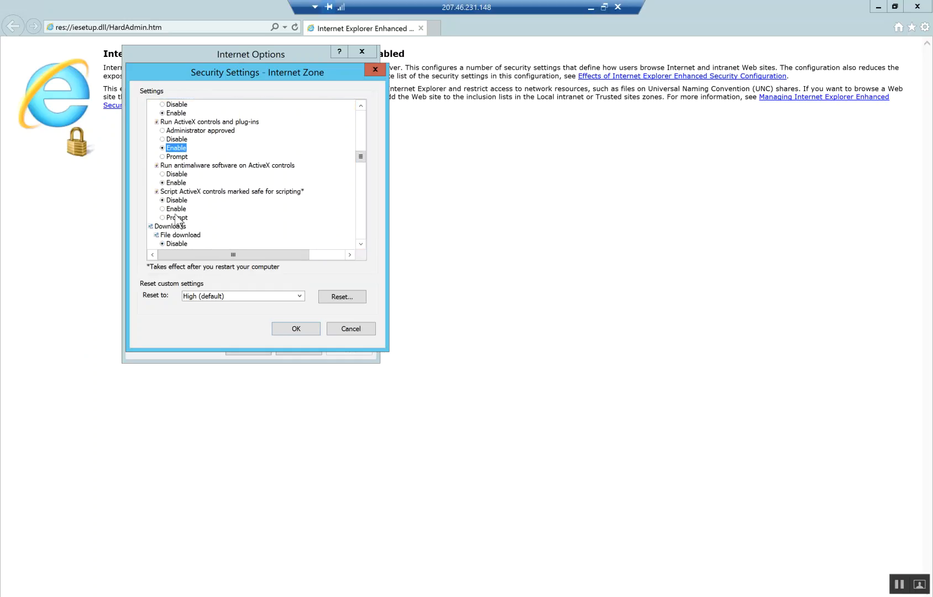
click(175, 209)
scroll(361, 246, down, 2)
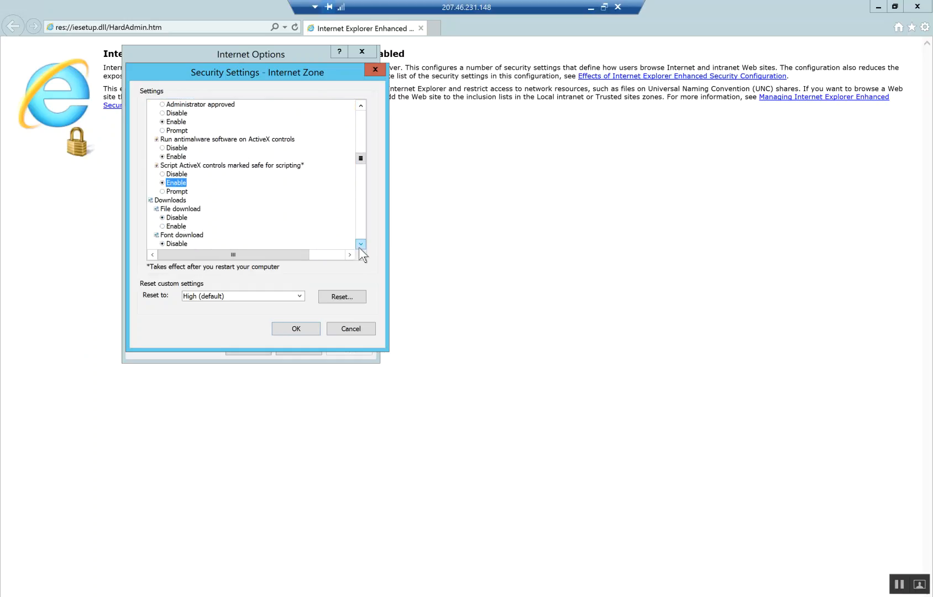
click(176, 209)
click(177, 235)
scroll(366, 243, down, 3)
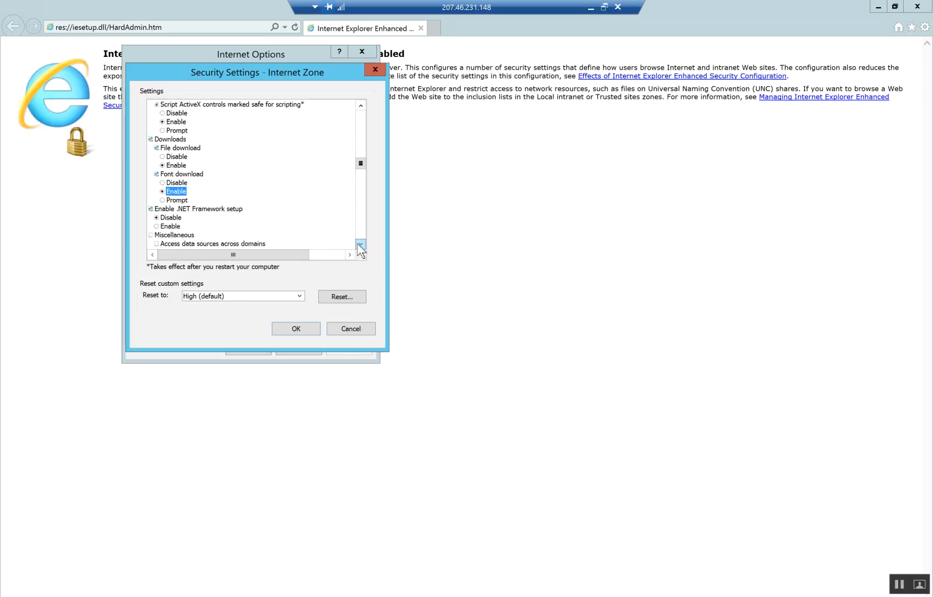
click(170, 183)
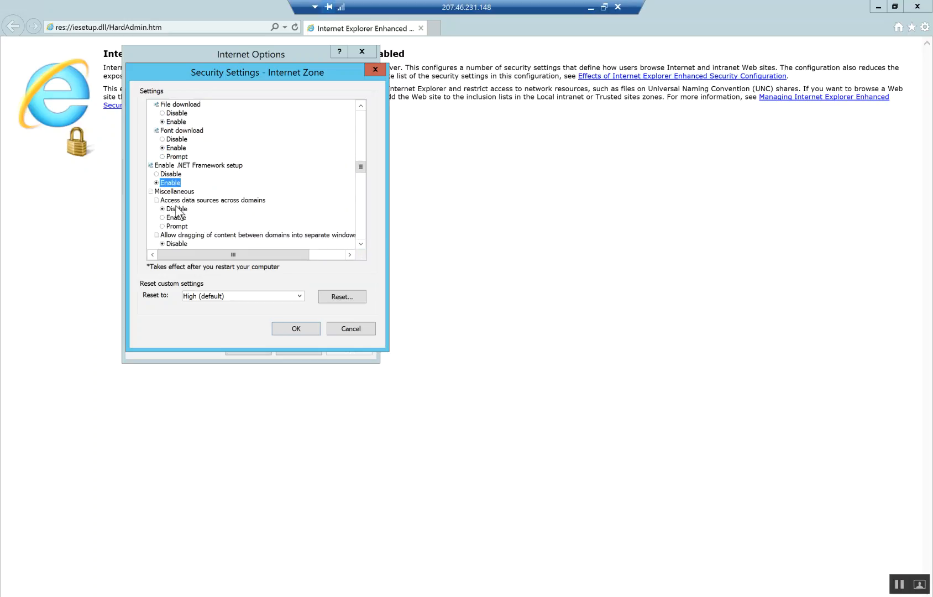
- Enable cross-domain data access and dragging, META REFRESH and web browser control scripting
click(175, 217)
scroll(361, 244, down, 2)
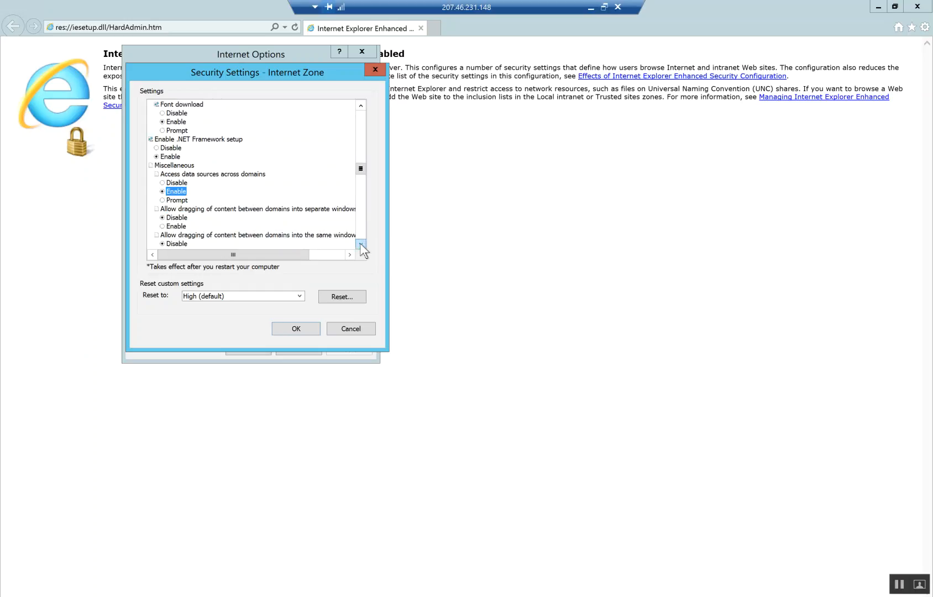
click(175, 200)
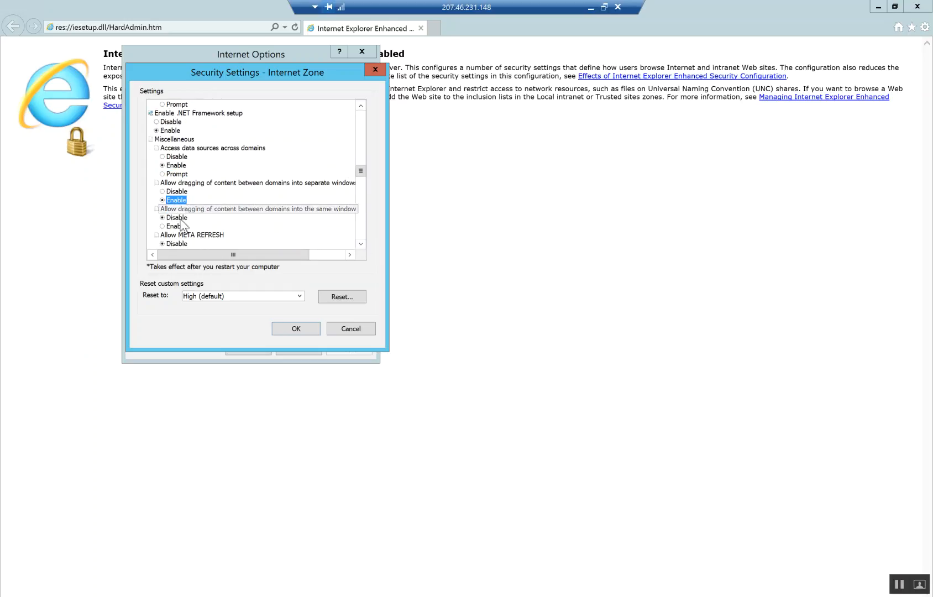
click(176, 226)
scroll(359, 245, down, 3)
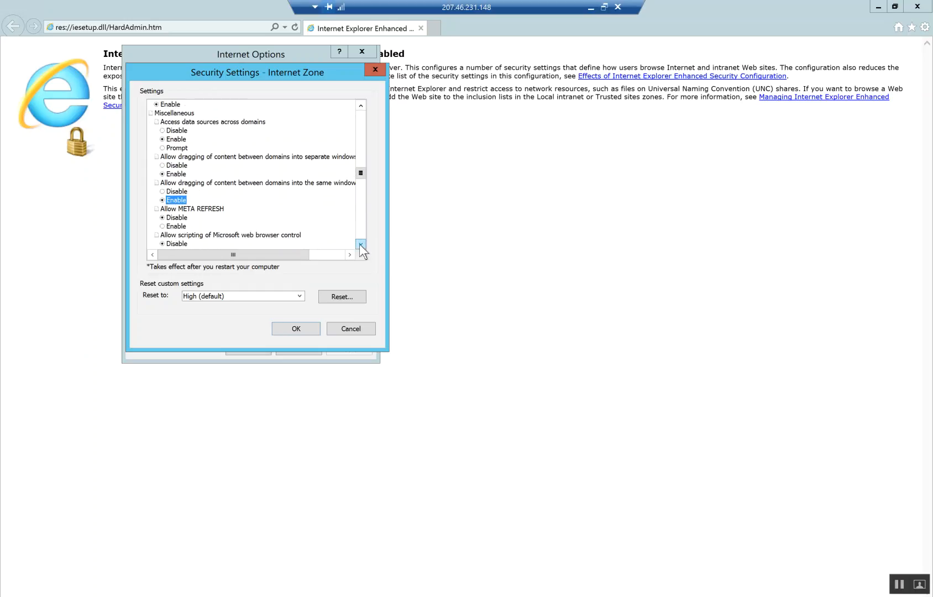
click(173, 191)
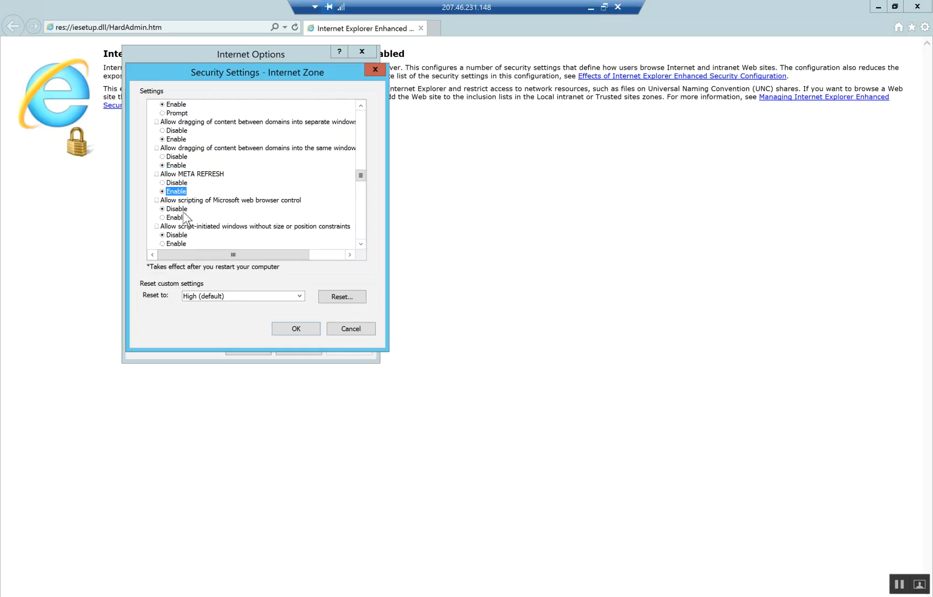
click(175, 217)
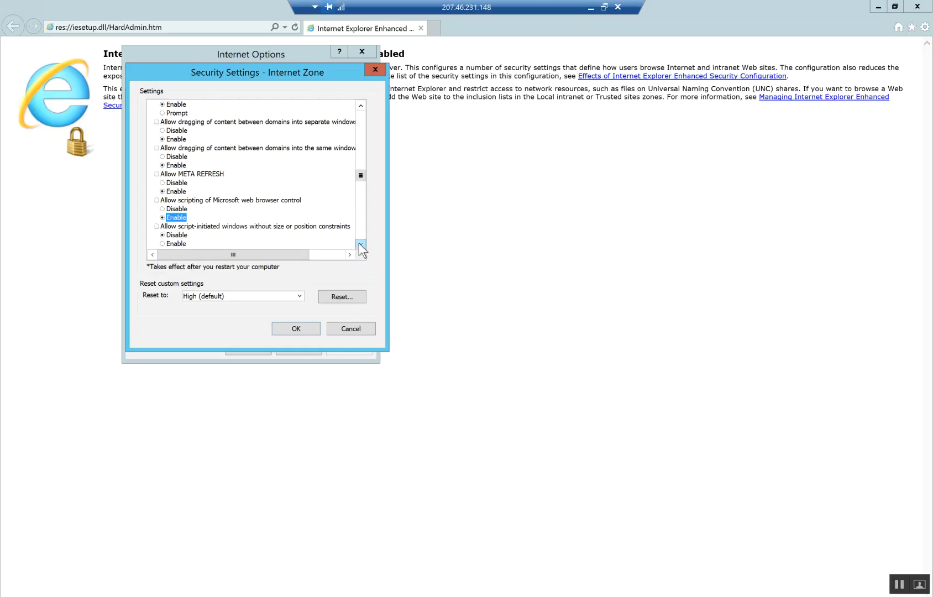
- Enable script-initiated windows, restricted protocols, barless windows, mixed content, file drag-drop and MIME sniffing; skip certificate prompts
scroll(361, 249, down, 5)
click(175, 200)
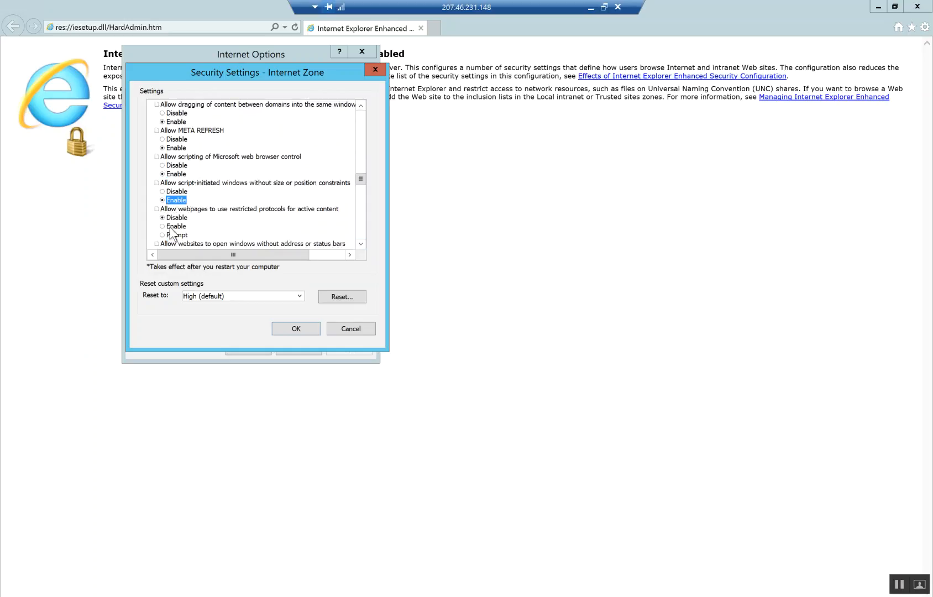
click(175, 226)
scroll(360, 242, down, 3)
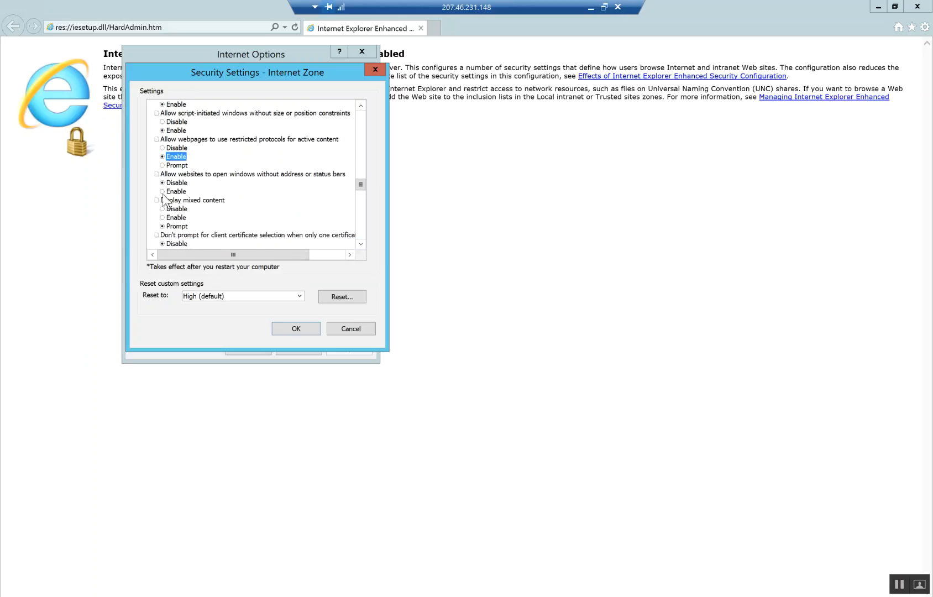
click(176, 192)
click(175, 217)
scroll(302, 229, down, 3)
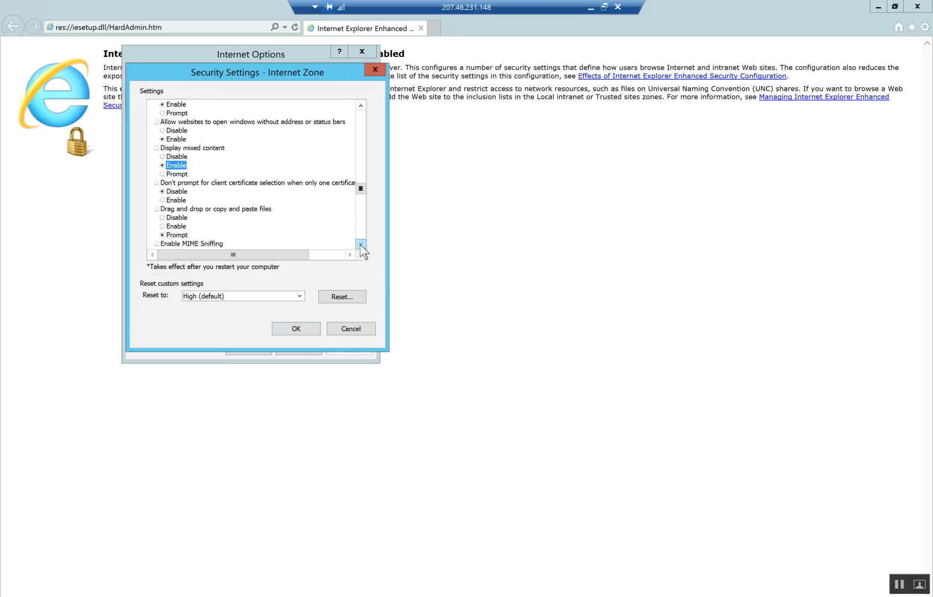
click(176, 182)
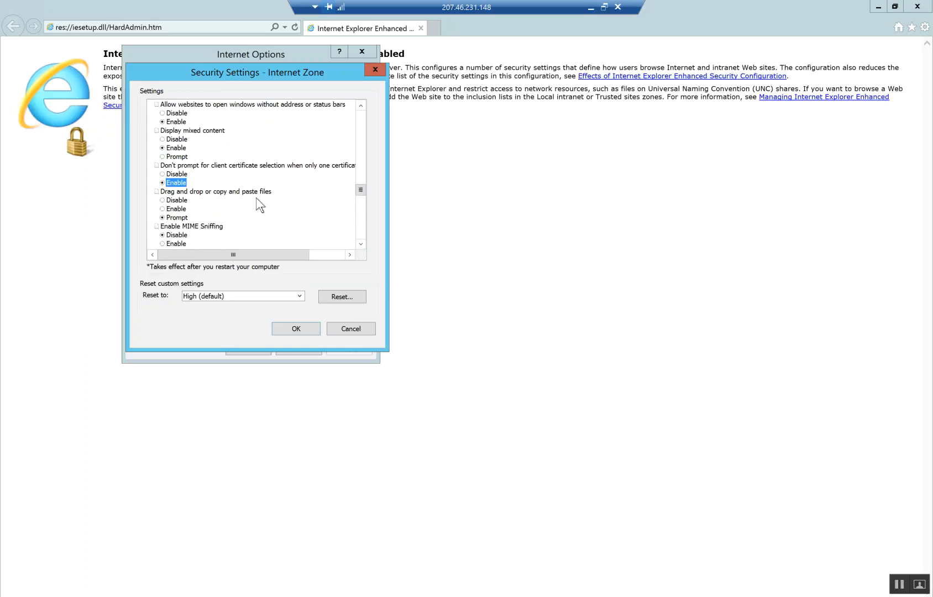
click(176, 209)
click(175, 244)
- Enable upload directory paths, unsafe file and IFRAME launching, cross-domain navigation, legacy filters and unencrypted form submission
scroll(360, 245, down, 3)
click(176, 192)
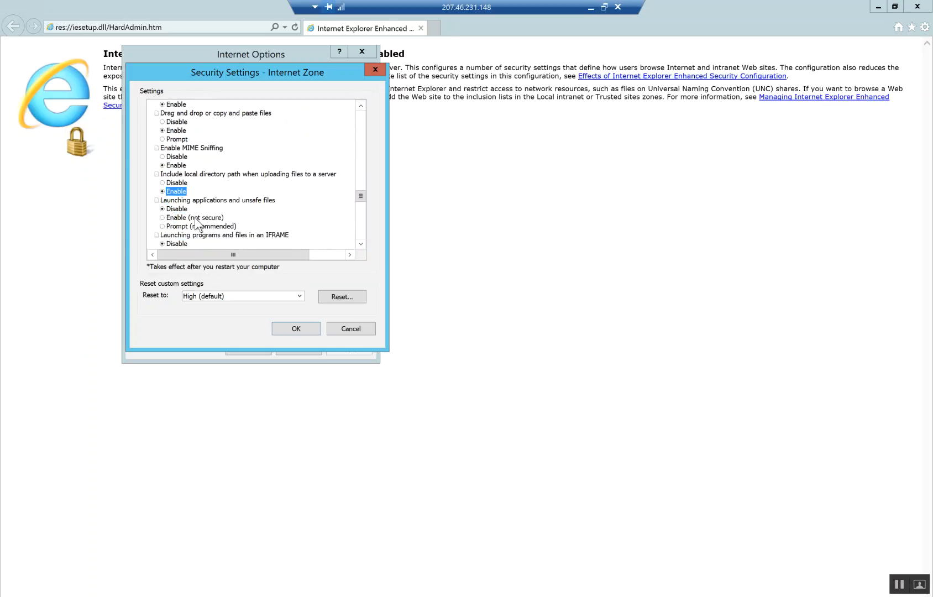
click(211, 218)
scroll(361, 243, down, 2)
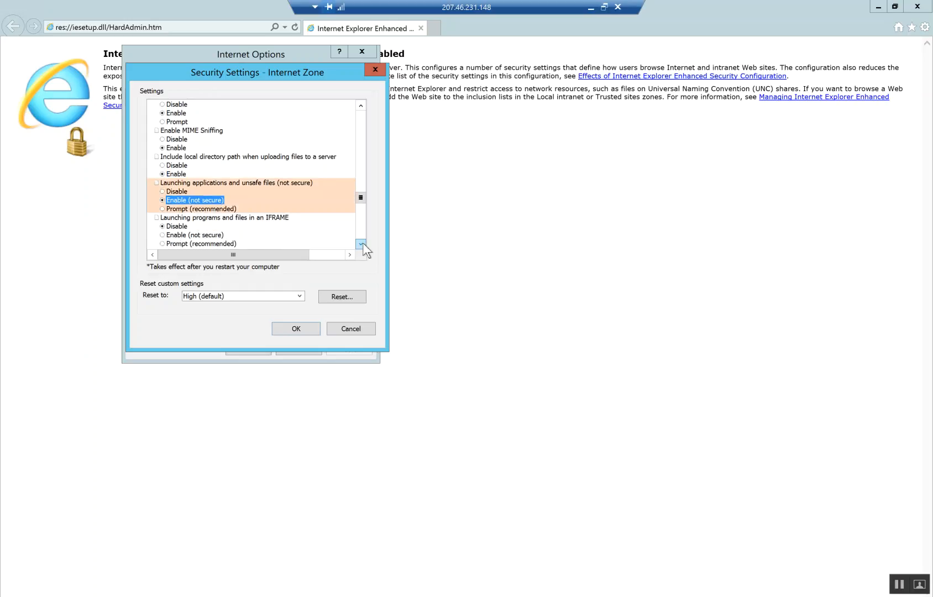
click(194, 199)
click(188, 217)
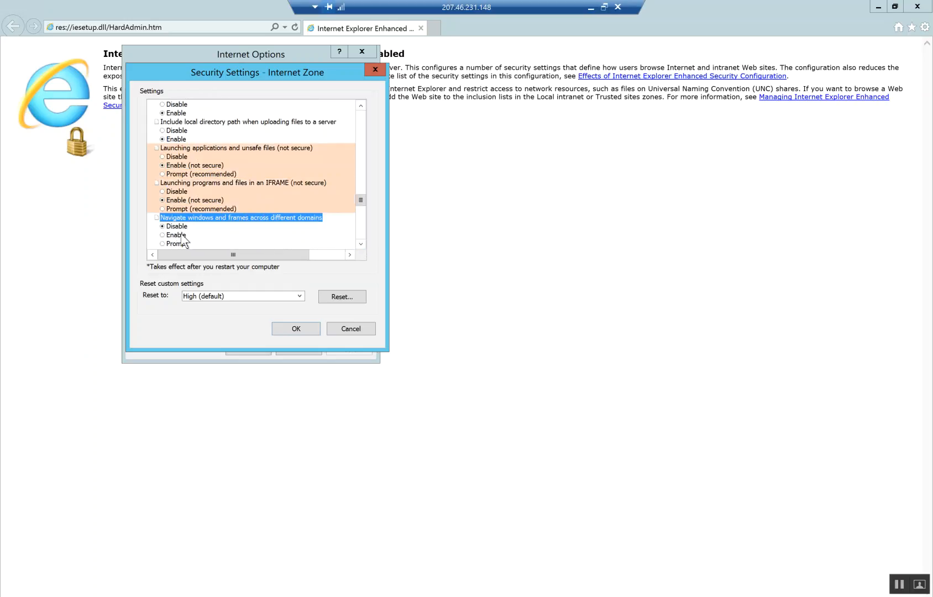
click(176, 235)
scroll(361, 246, down, 3)
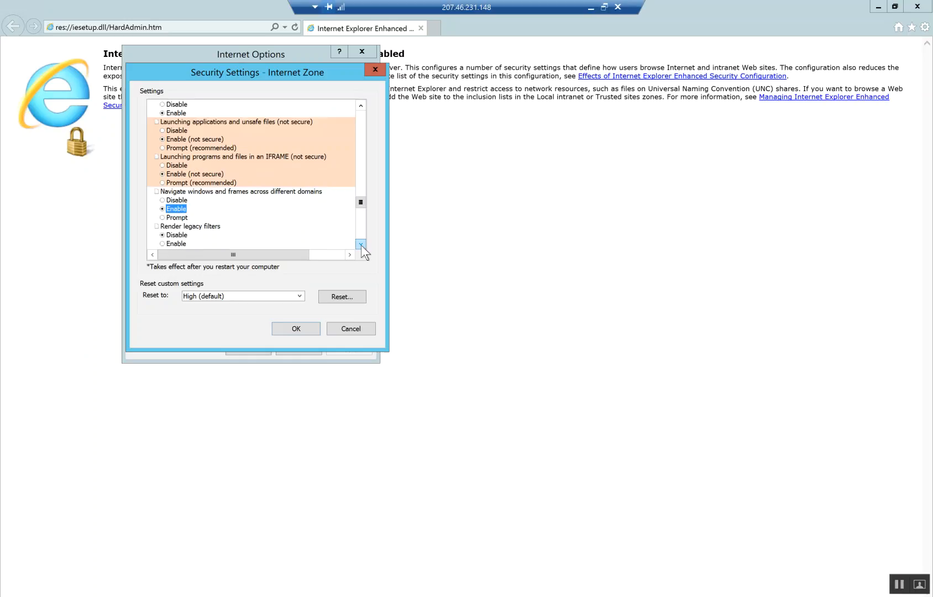
click(176, 208)
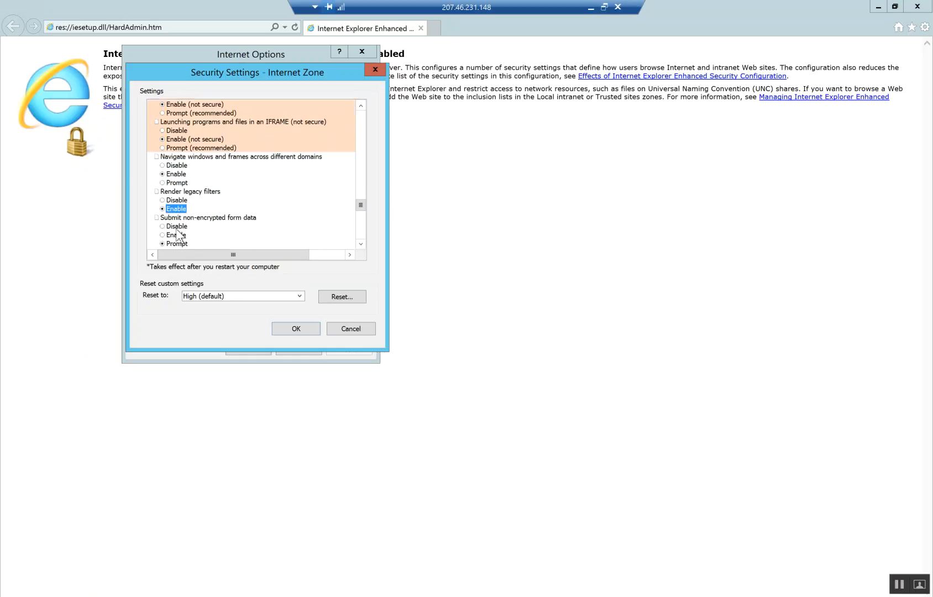
click(177, 235)
- Enable Userdata persistence, navigation from less privileged zones, Active scripting and programmatic clipboard access
scroll(360, 246, down, 3)
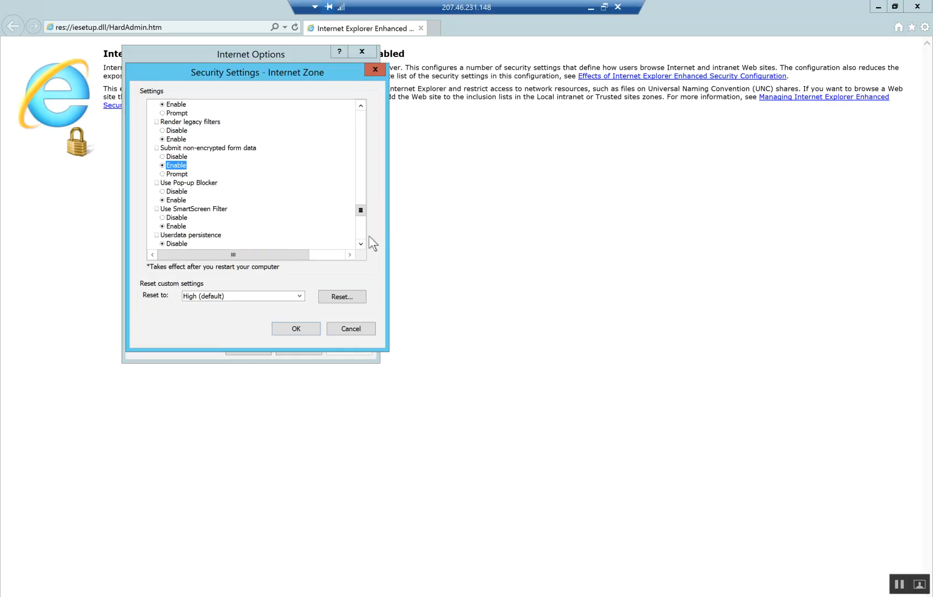
scroll(363, 243, down, 3)
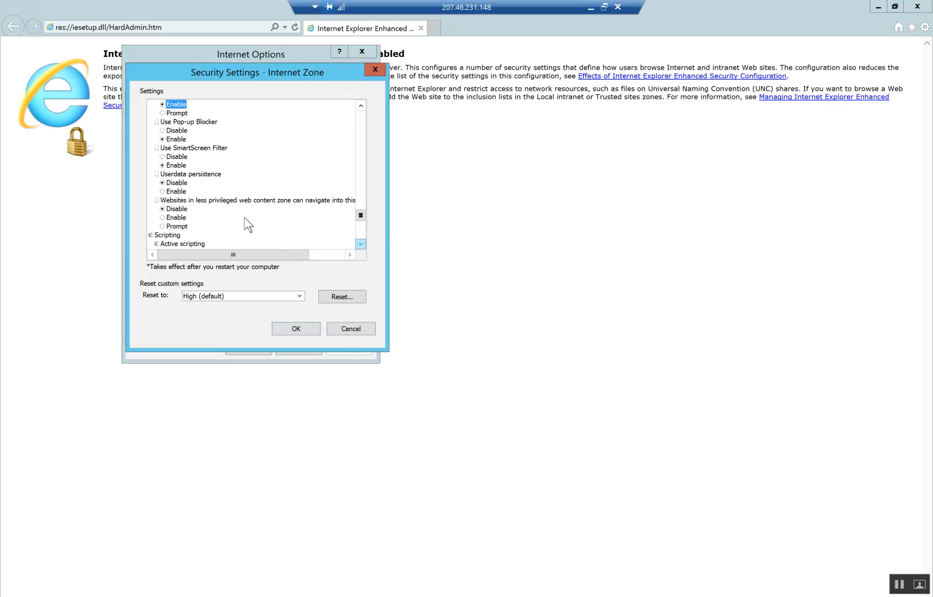
click(176, 192)
click(176, 218)
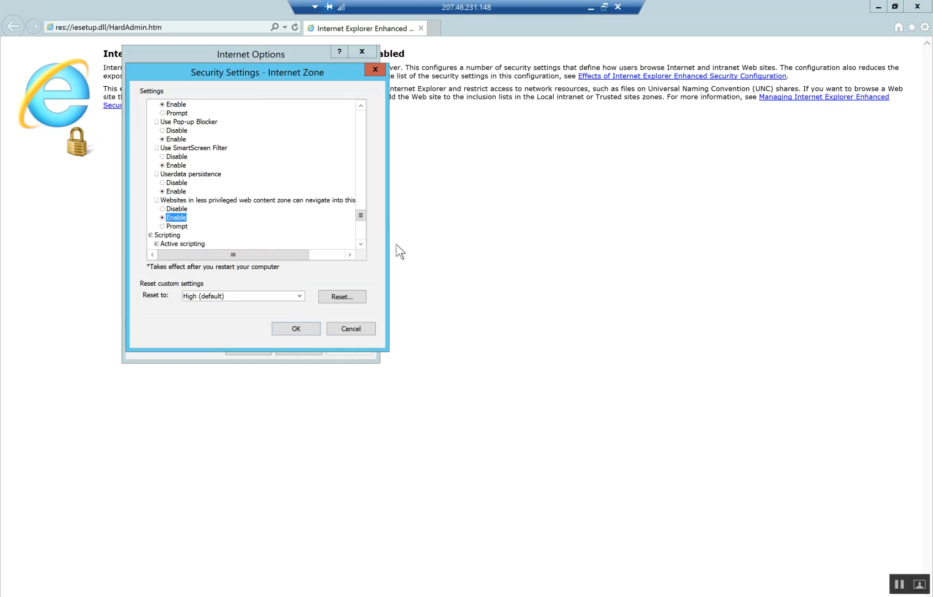
scroll(362, 243, down, 3)
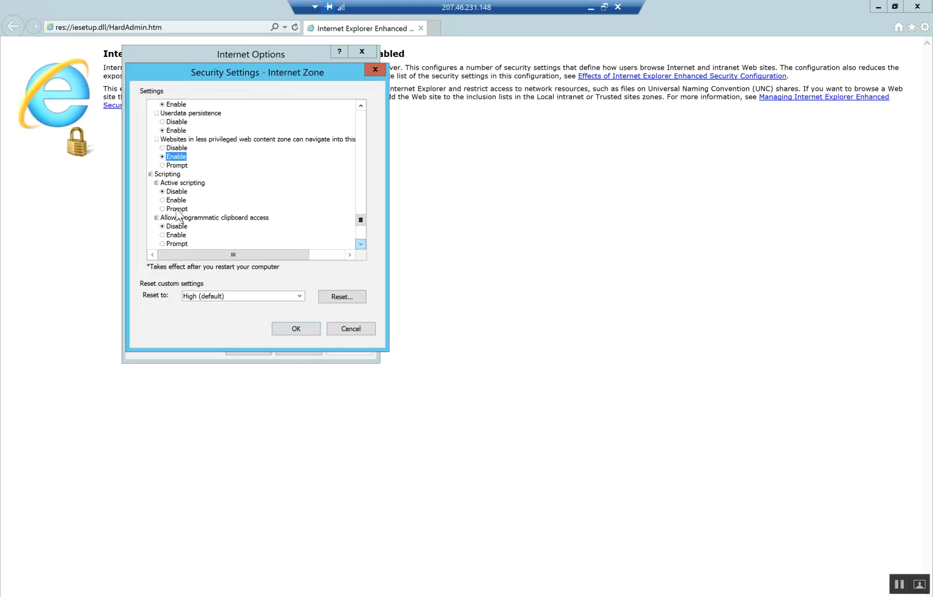
click(174, 200)
click(176, 235)
scroll(360, 244, down, 3)
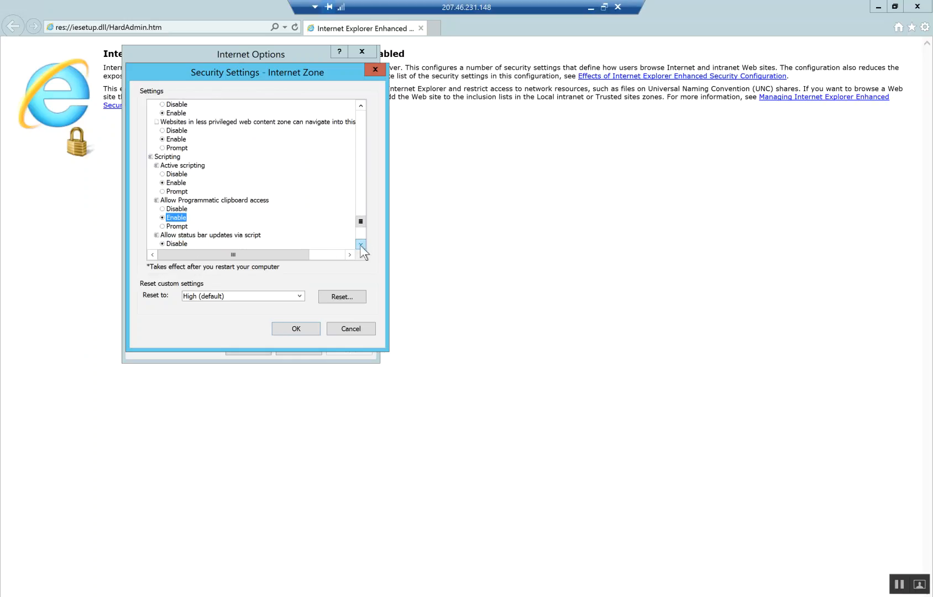
- Enable script status bar updates, scripted window prompts and Java applet scripting
click(360, 244)
click(176, 200)
click(176, 226)
scroll(361, 243, down, 2)
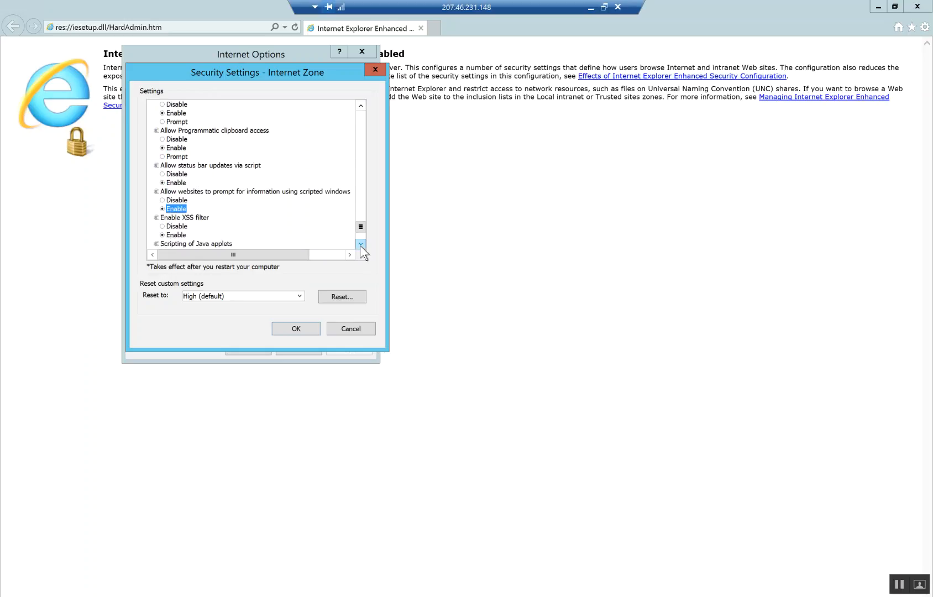
click(174, 226)
click(360, 244)
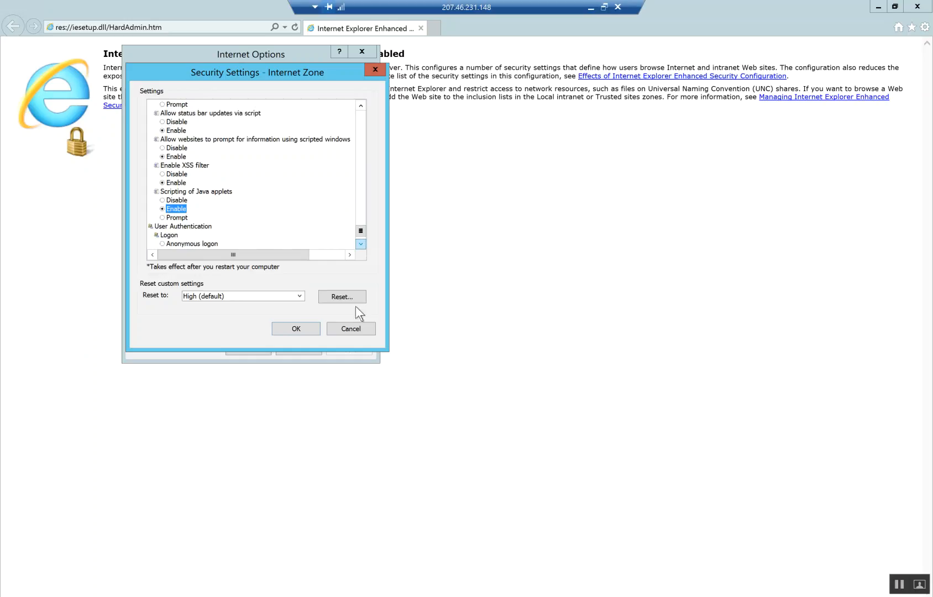
- Save the custom Internet zone settings, close Internet Options, and enter 'donwloand chrome' in the address bar
click(296, 328)
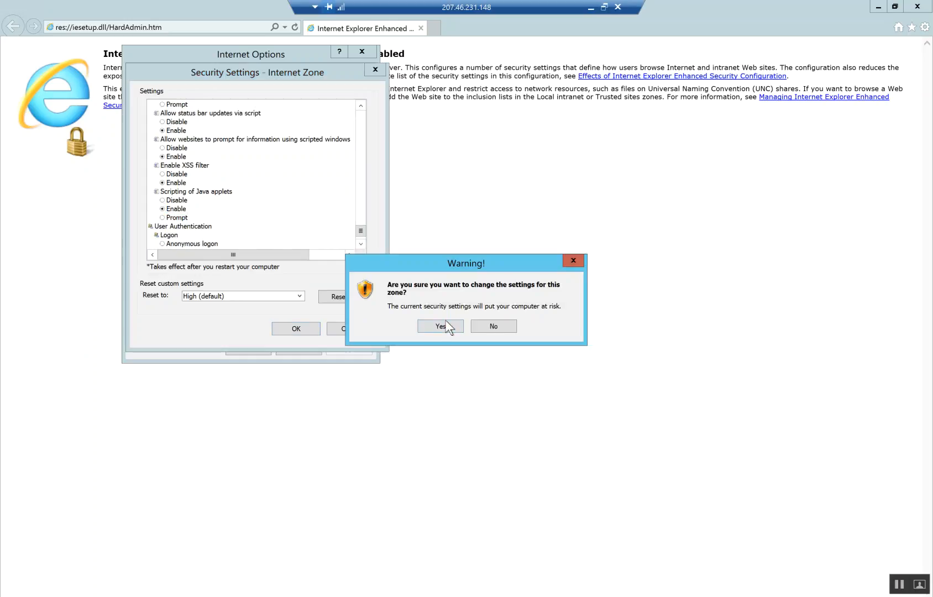
click(441, 326)
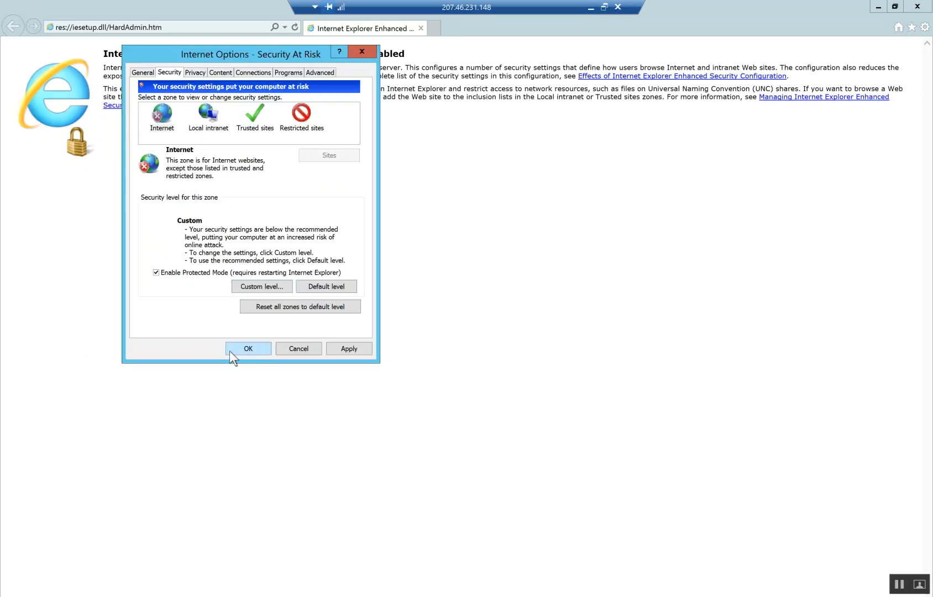
key(Return)
click(177, 26)
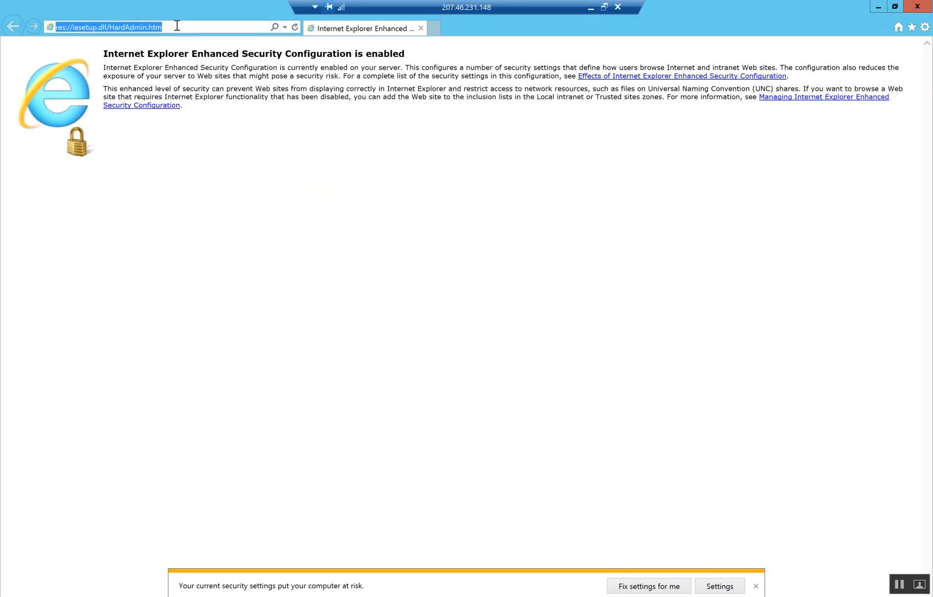
text(donwloand chrome)
- Run the 'donwloand chrome' search and open a Chrome download result, dismissing the security alert
key(Return)
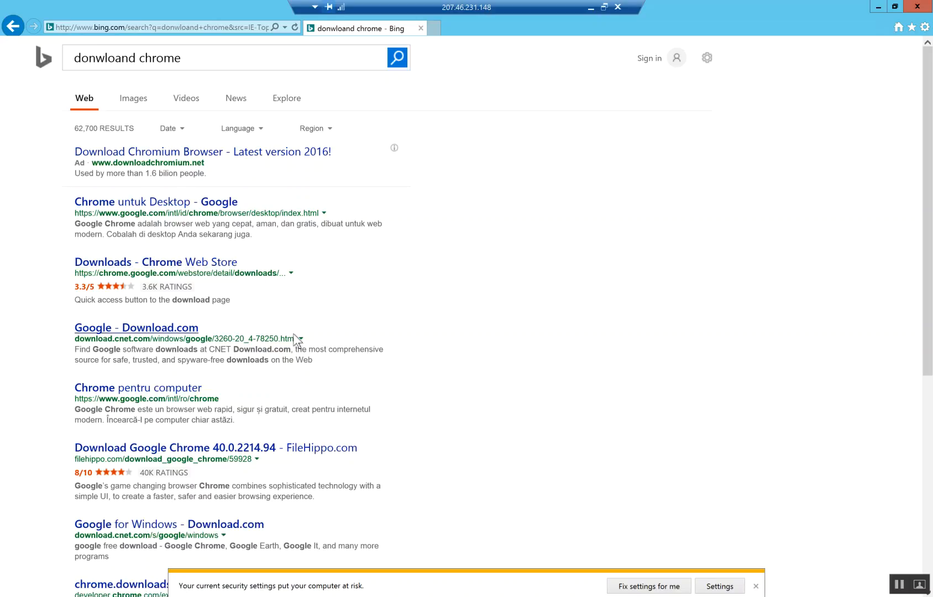
click(165, 393)
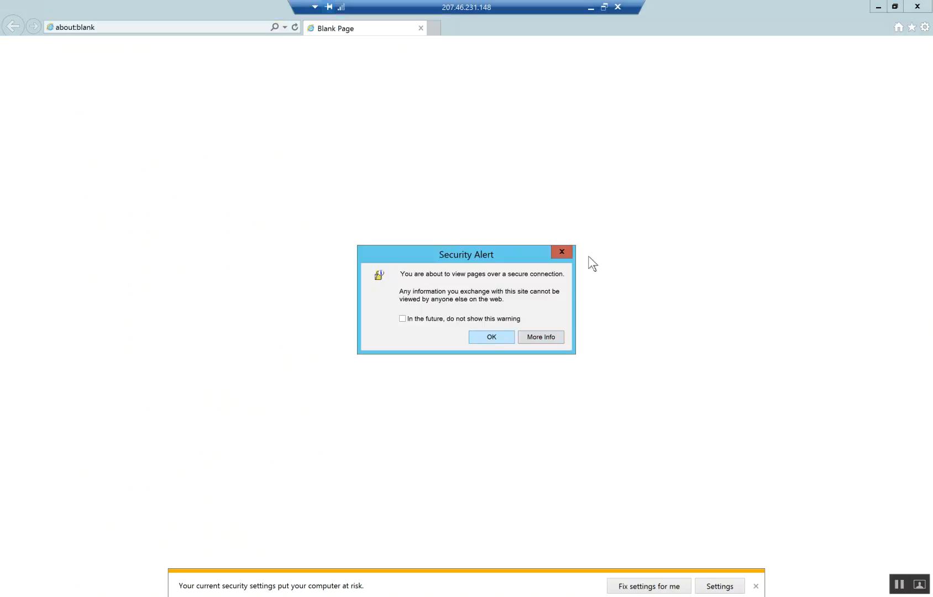
key(Return)
- Browse to google.com and search for 'download chrome'
click(179, 28)
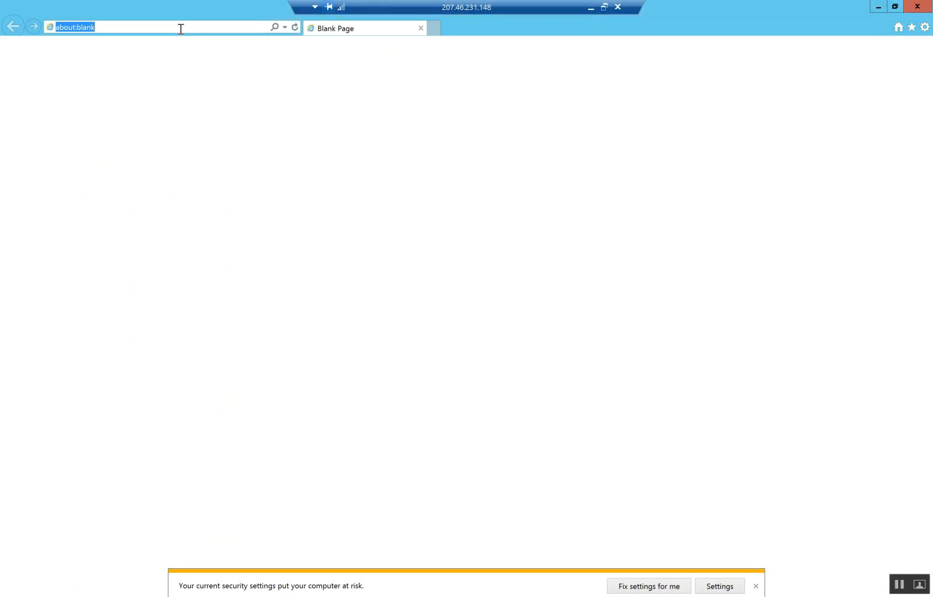
text(google.com)
key(Return)
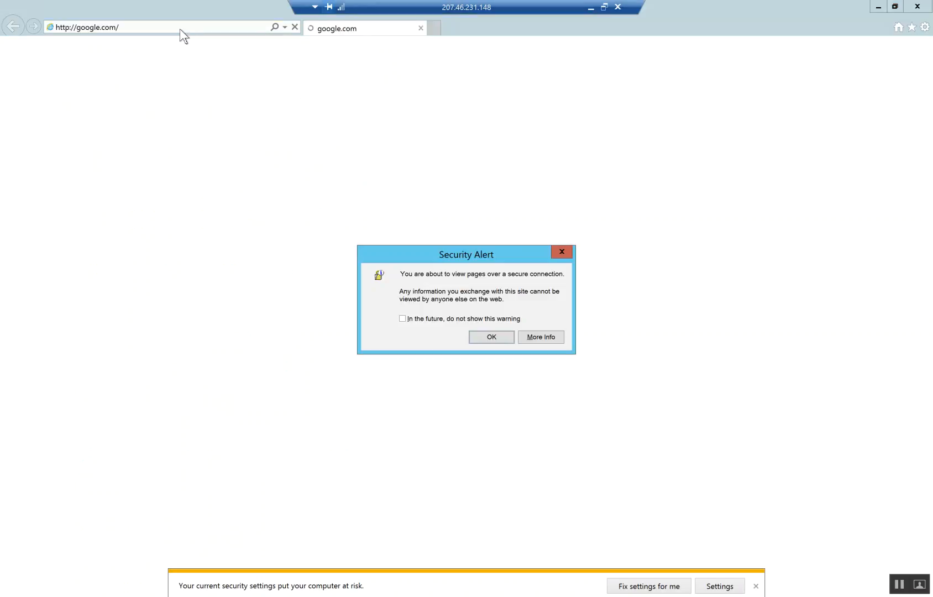
click(474, 337)
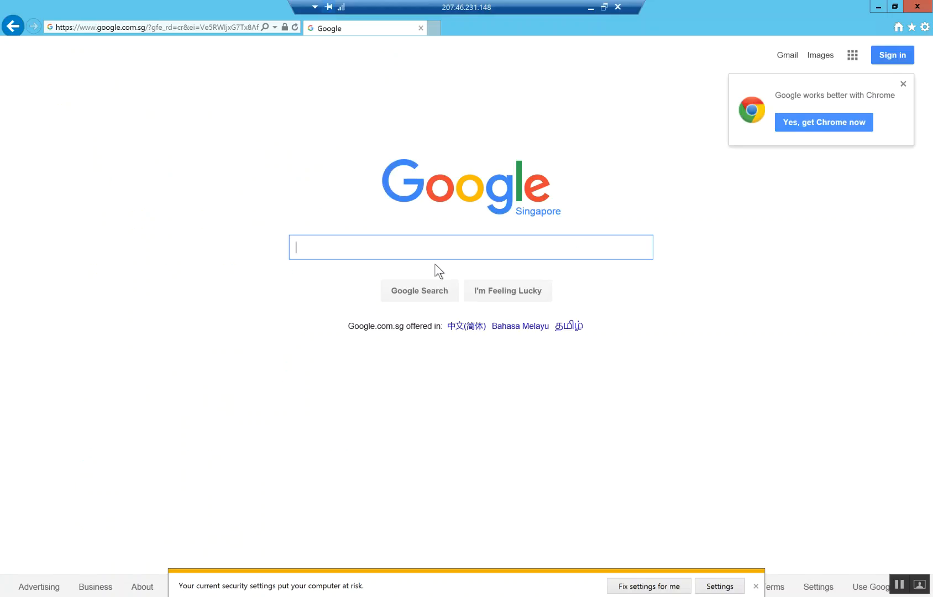
text(download)
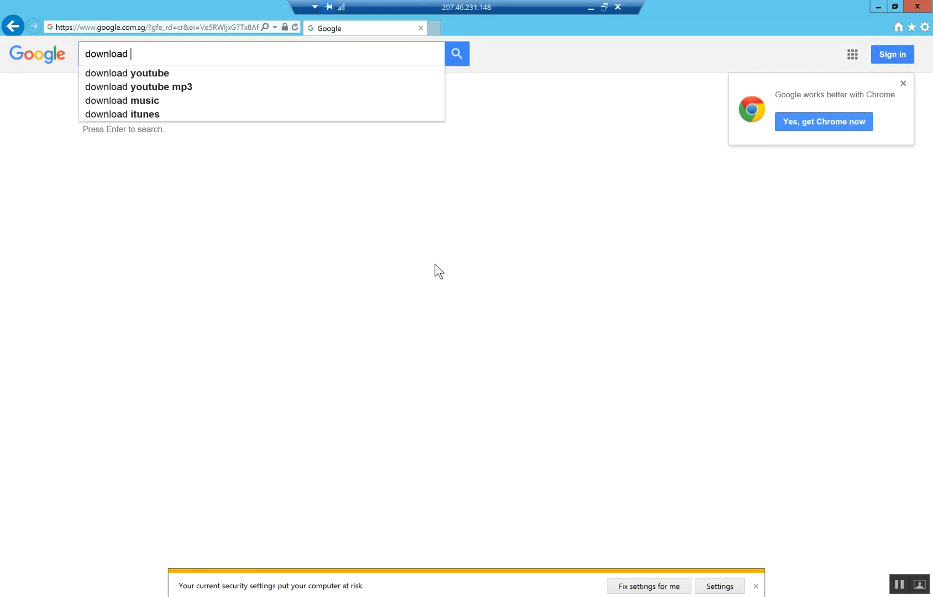
text(chrome)
key(Return)
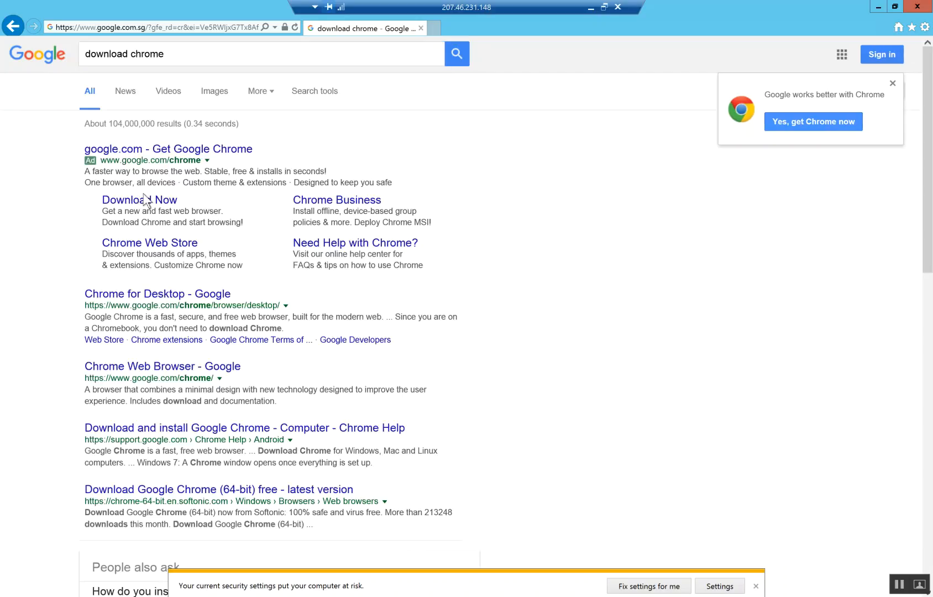
- Open Chrome for Desktop, accept the download terms, and run the Google Chrome installer
click(148, 294)
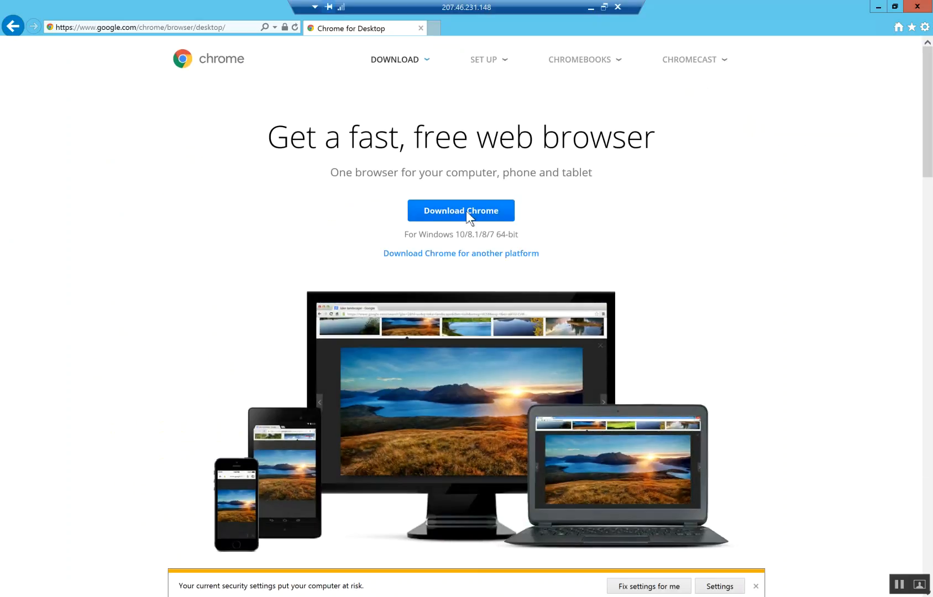
click(467, 211)
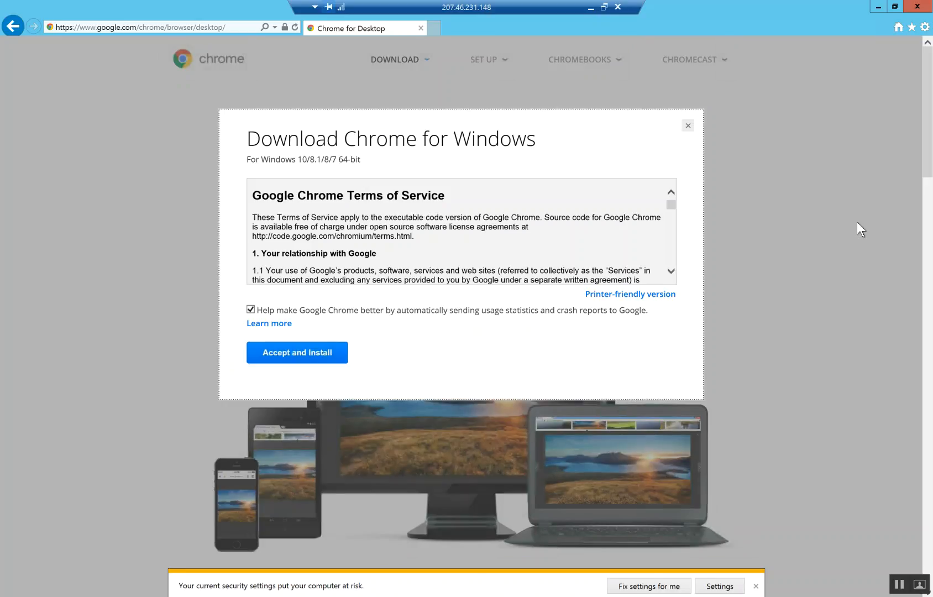
click(317, 357)
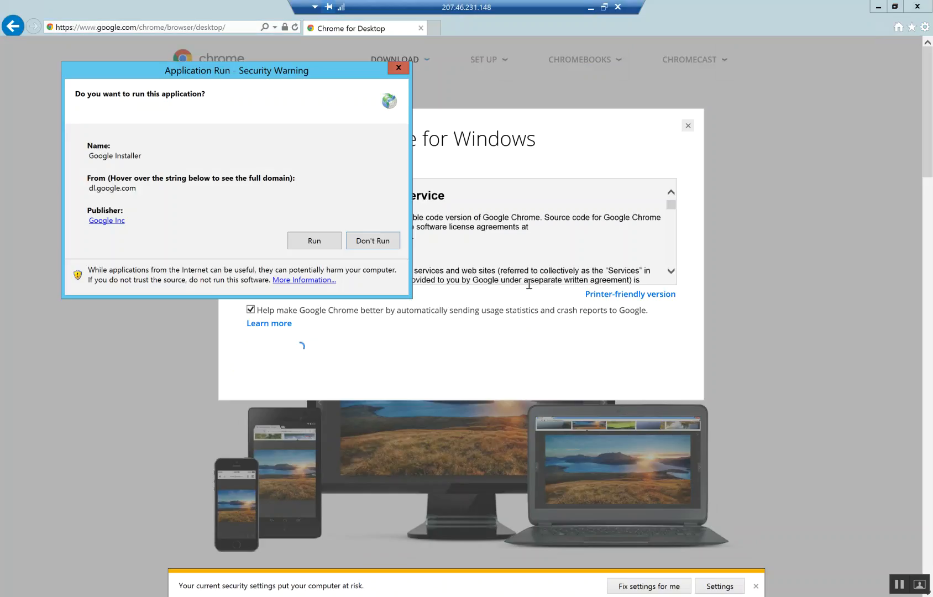
click(316, 246)
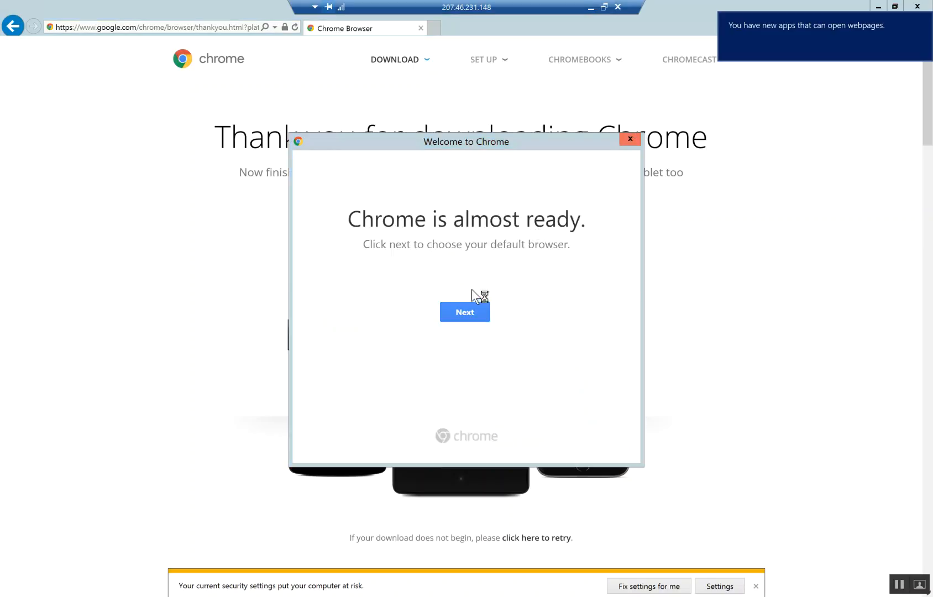
- Set Google Chrome as the default for web links, maximize it, and close the Getting Started tab
click(464, 313)
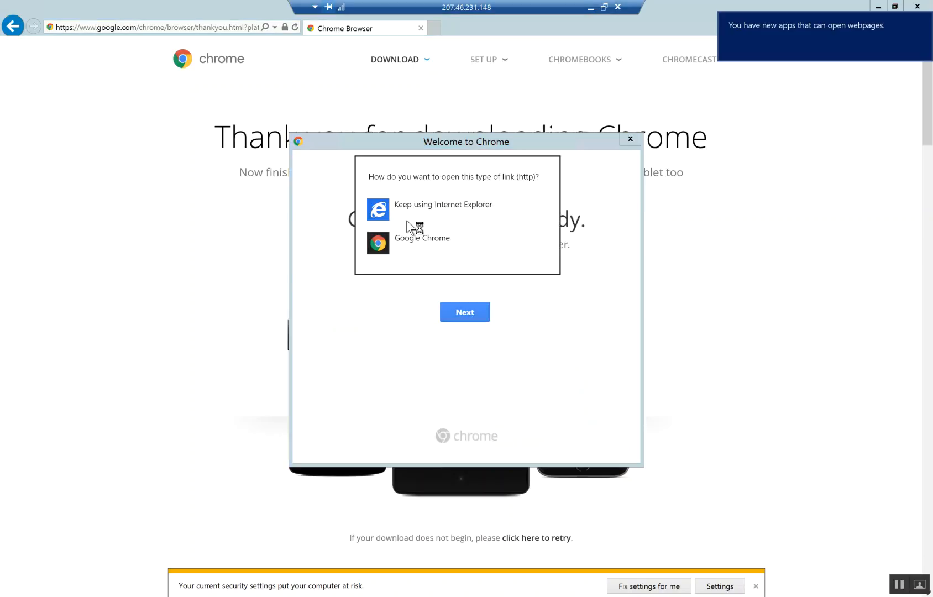
click(442, 248)
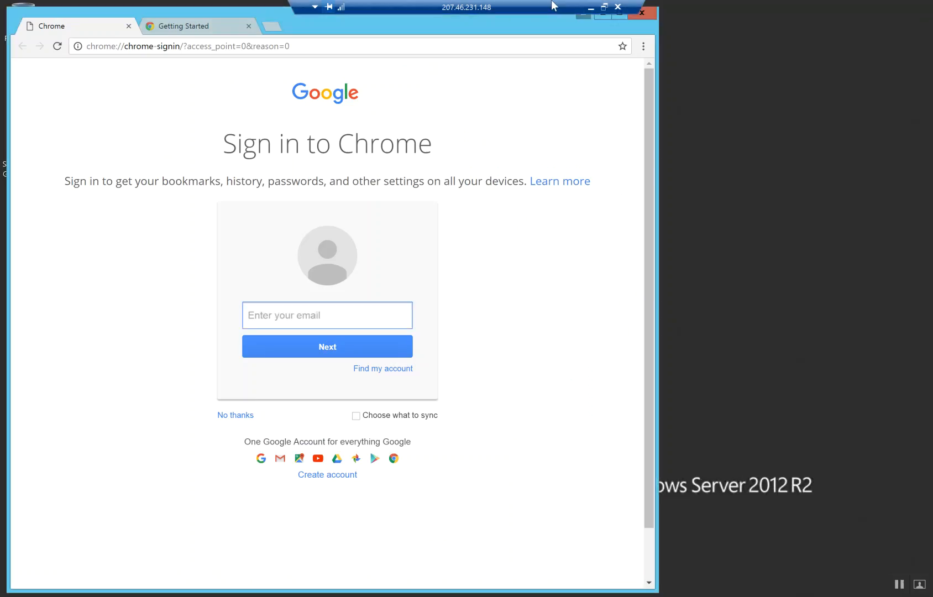
click(619, 13)
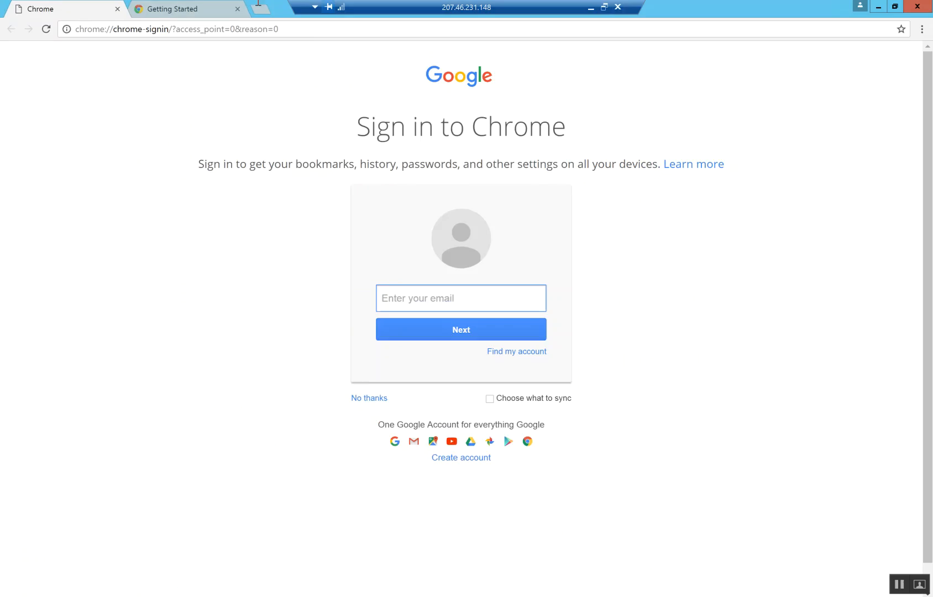
click(230, 12)
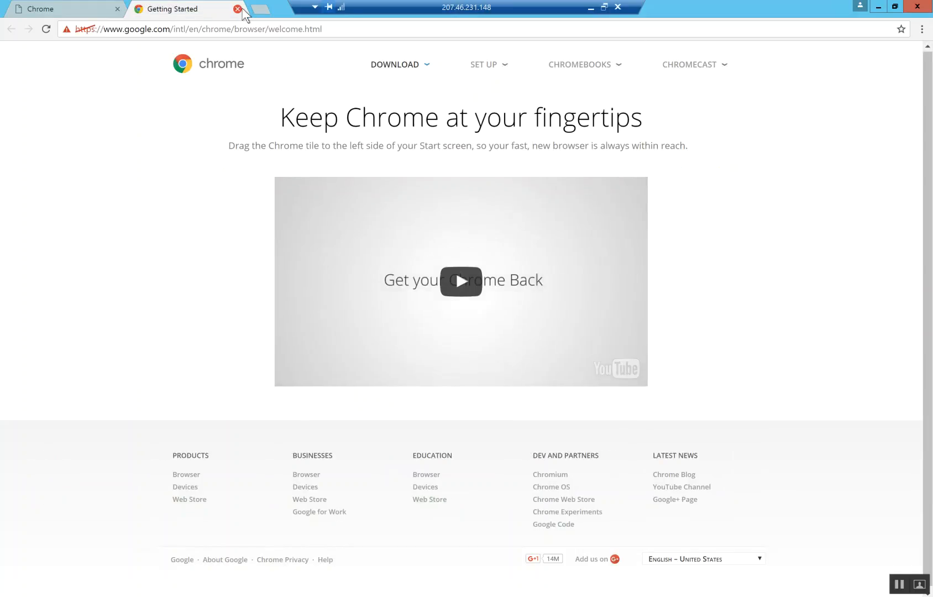
click(88, 26)
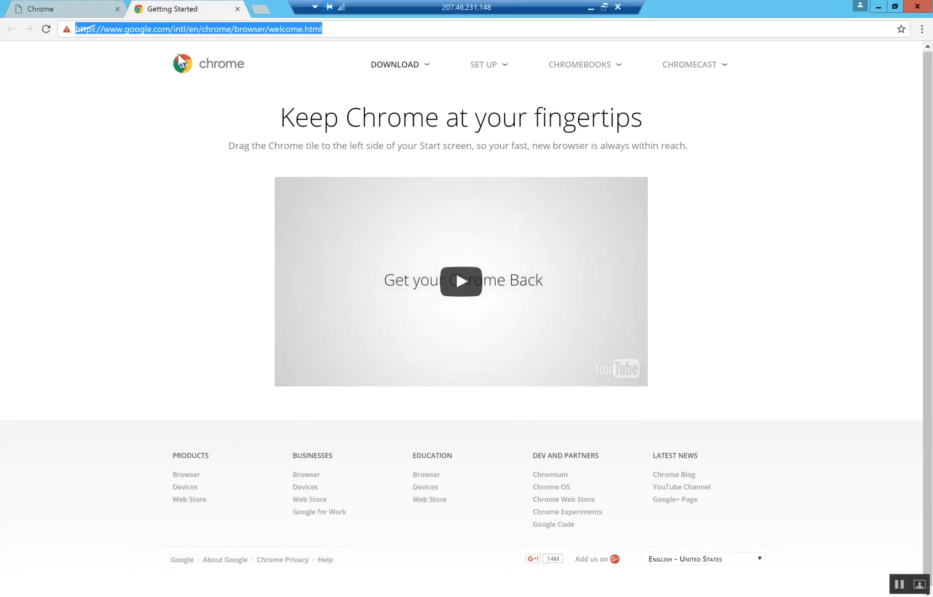
click(239, 10)
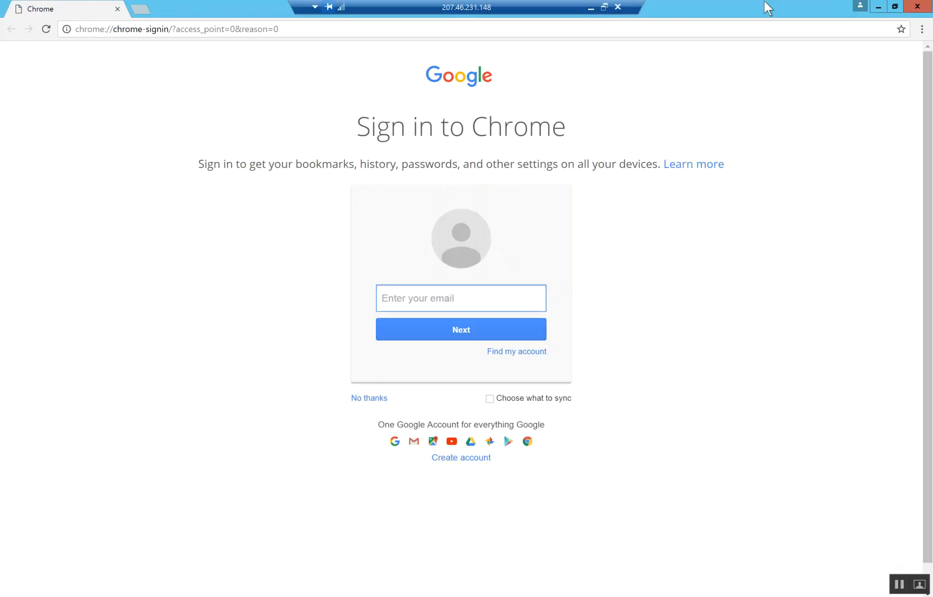
- Open a blank Excel workbook and enter Sharepoint 2013 SP1, AX 2012 R3 and CU 11 in G8:G10
click(590, 7)
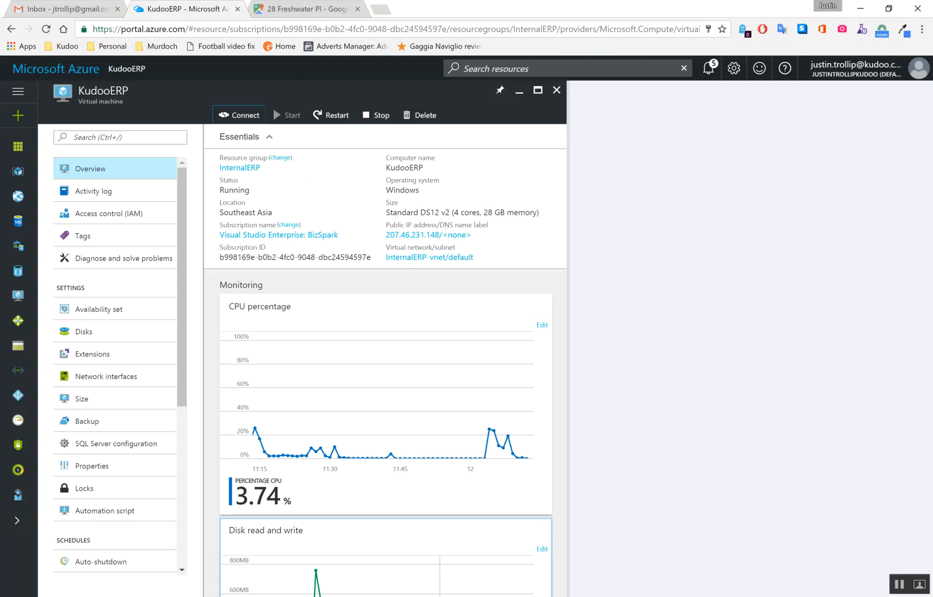
click(489, 596)
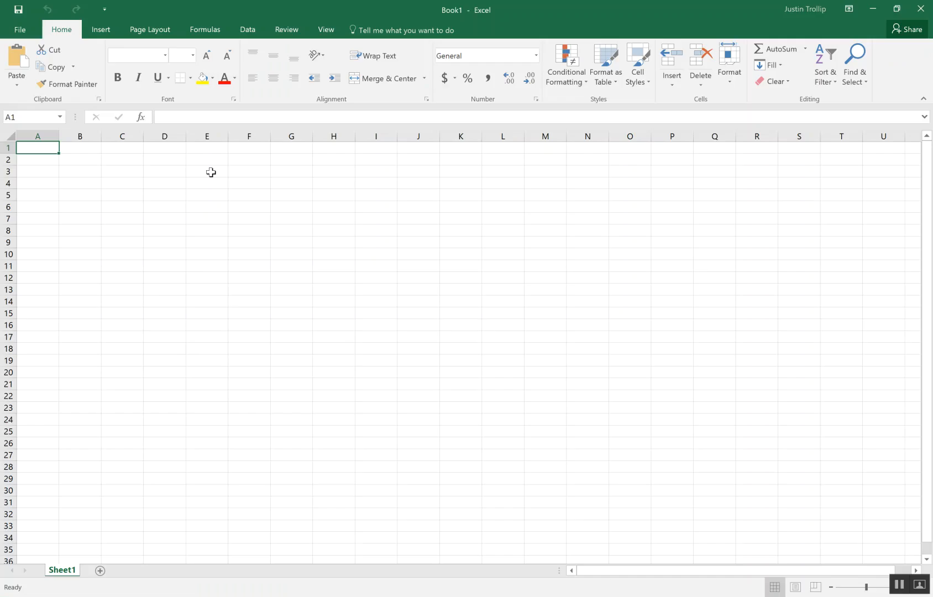
click(292, 231)
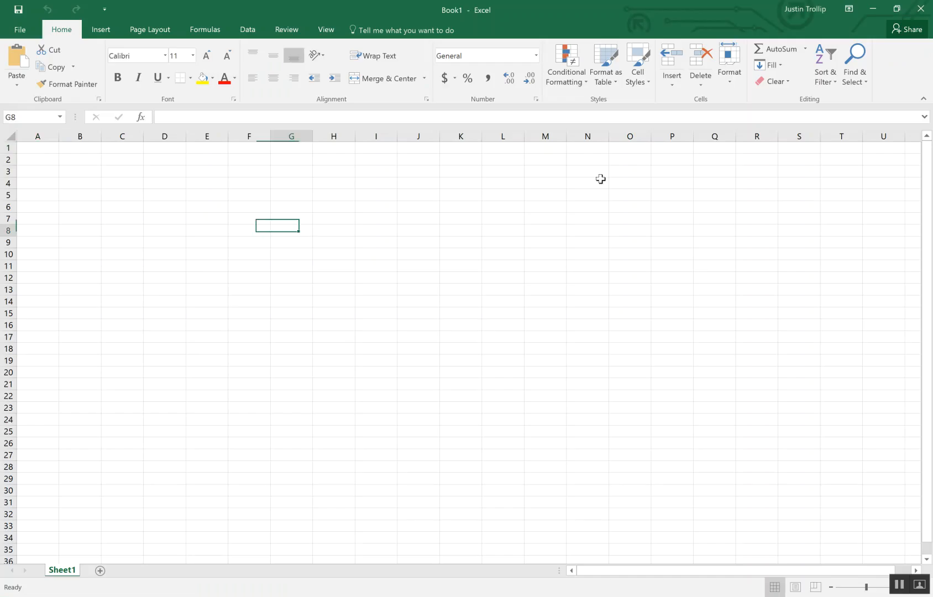
text(Sharep)
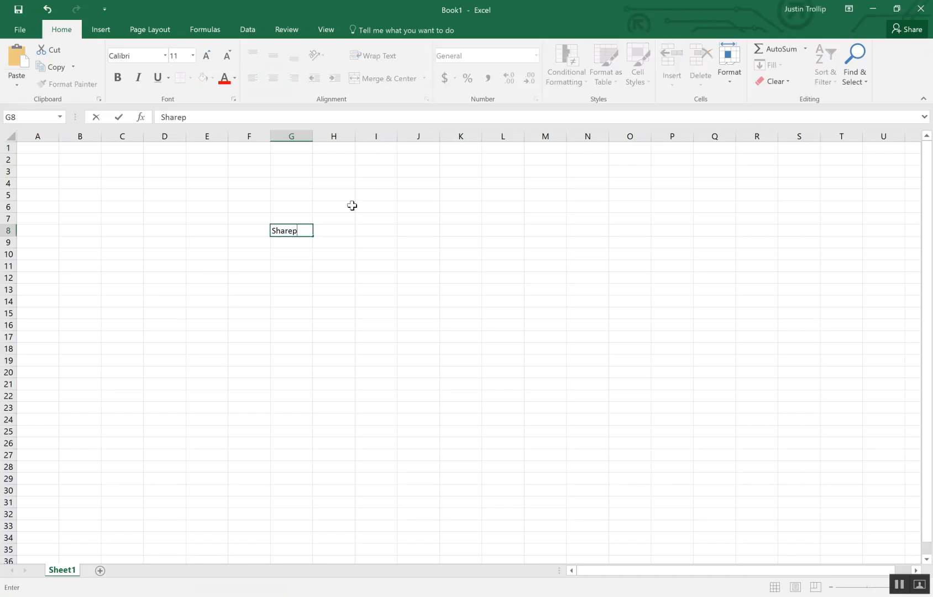
text(oint 2013 SP1)
key(Return)
text(A)
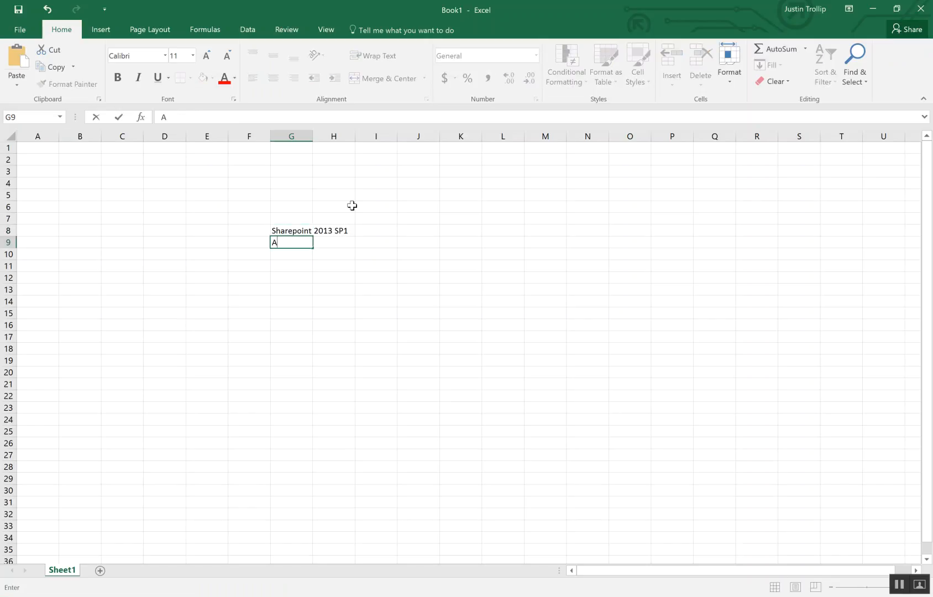
text(X 2012 R3)
key(Return)
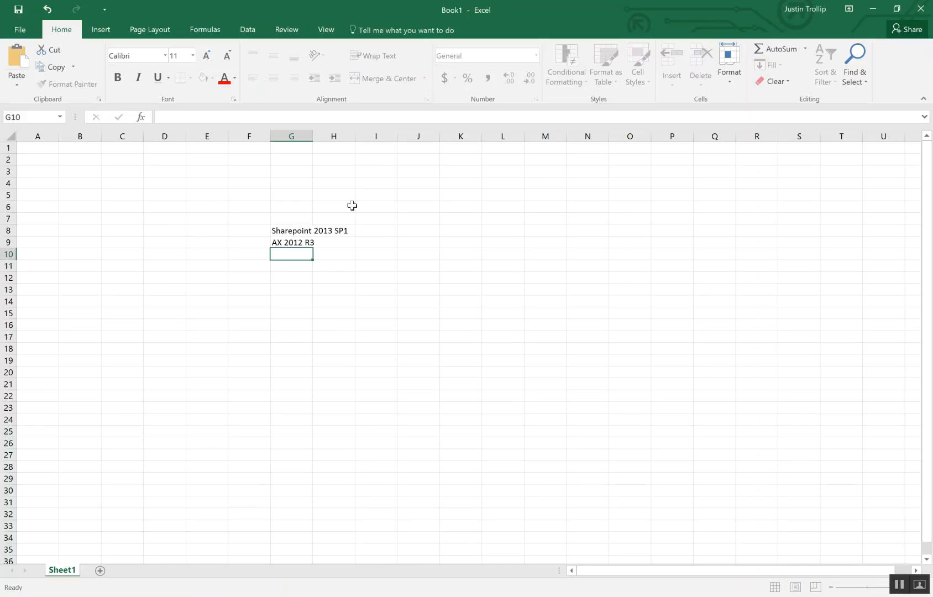
text(CU 11)
key(Return)
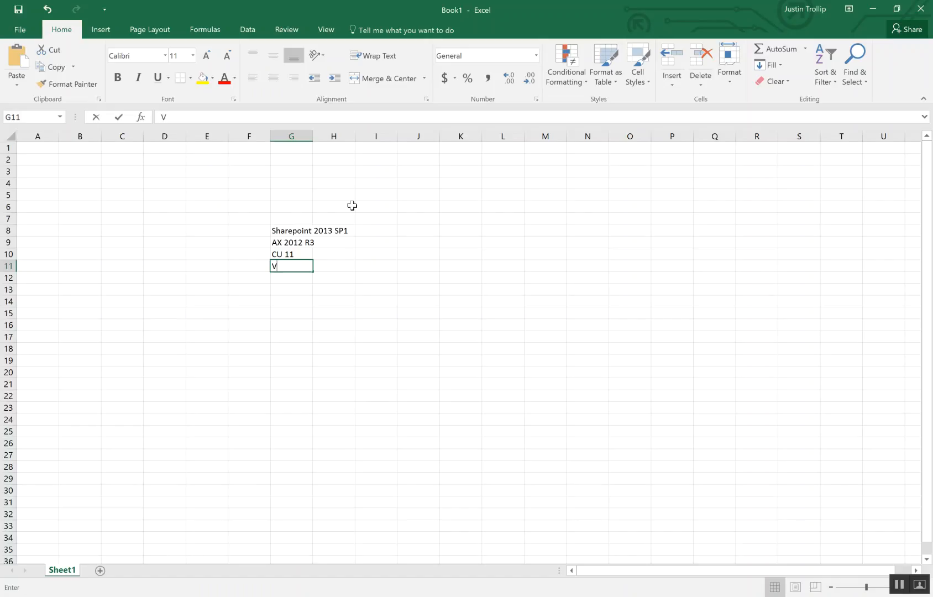
text(V)
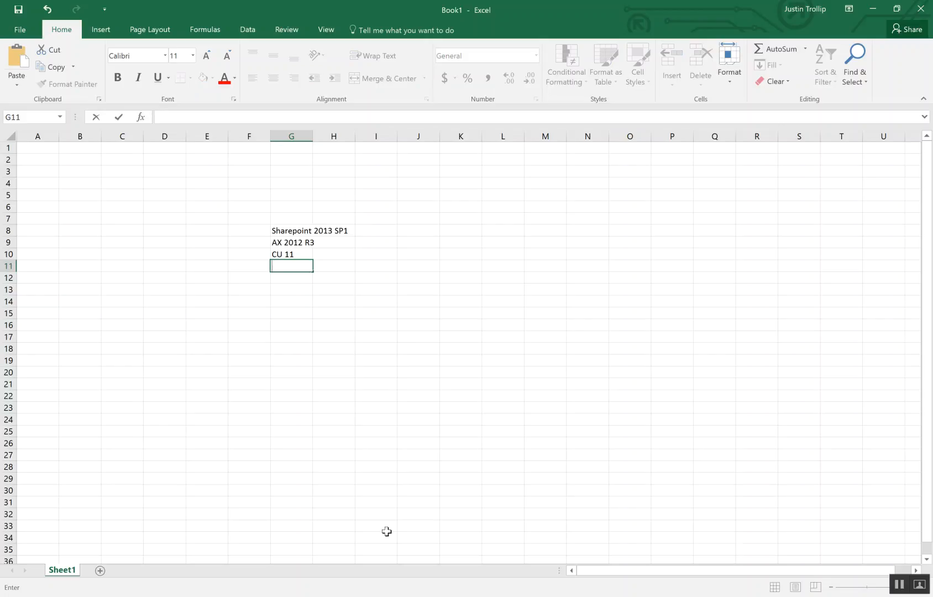
- Glance at the OneNote architecture notes, then switch back to the Azure portal in Chrome
click(365, 596)
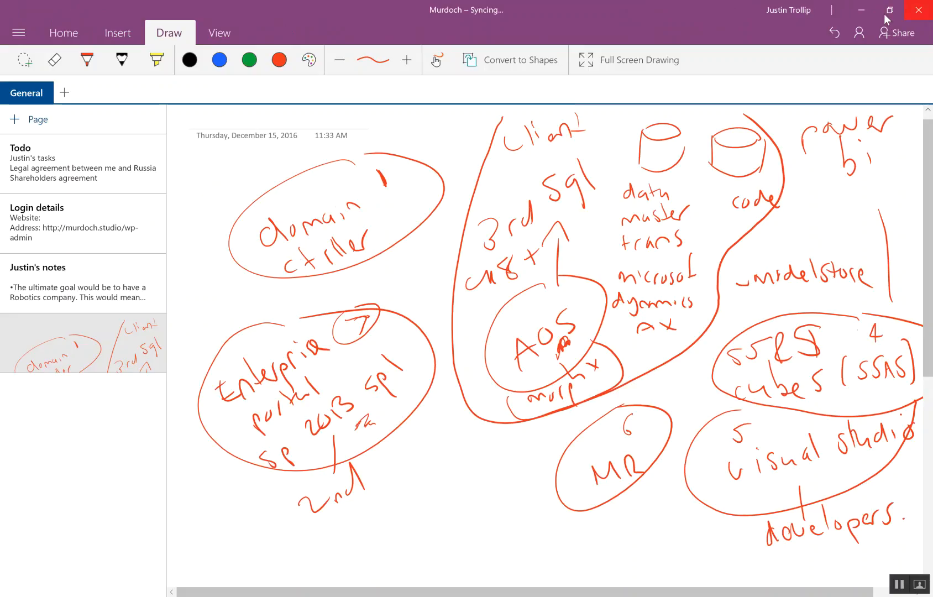
click(854, 9)
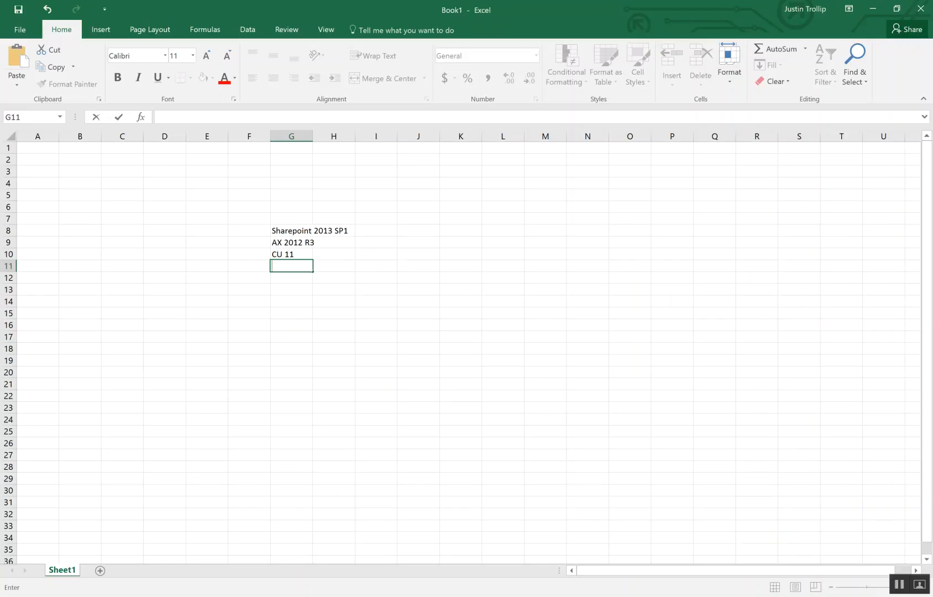
key(alt+Tab)
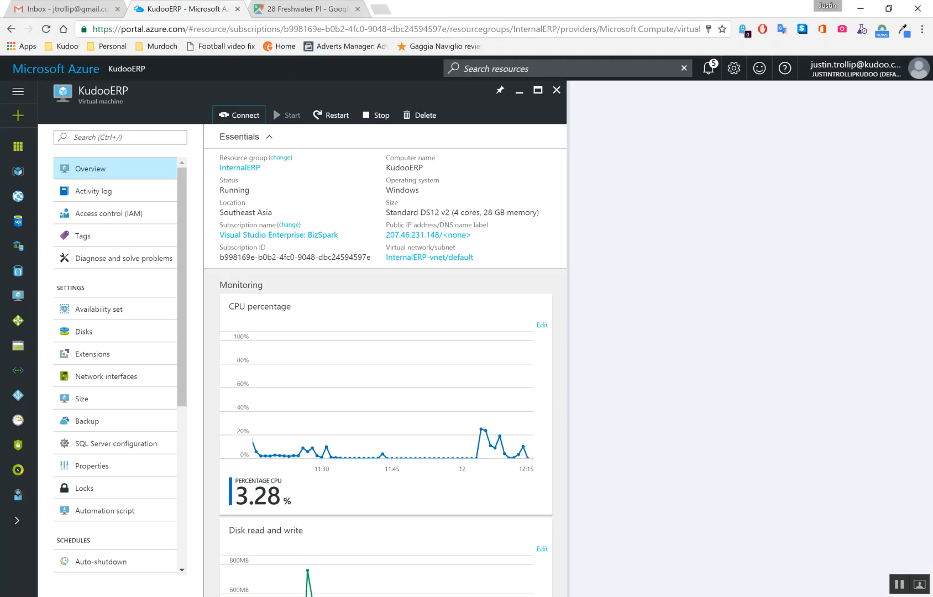
- Search 'download sharepoint 2013 sp1' and open Microsoft's SharePoint Foundation 2013 with SP1 download page
key(alt+Tab)
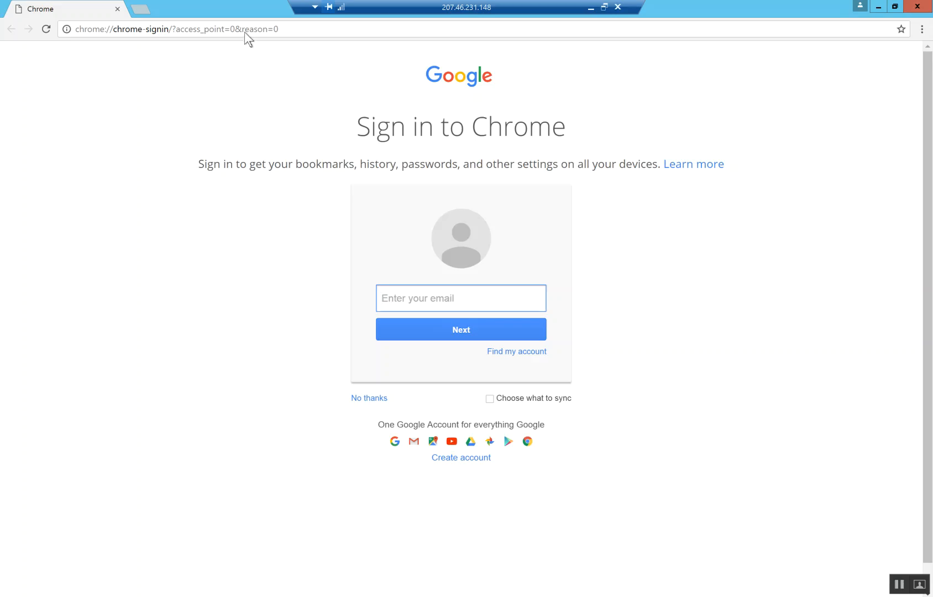
click(248, 26)
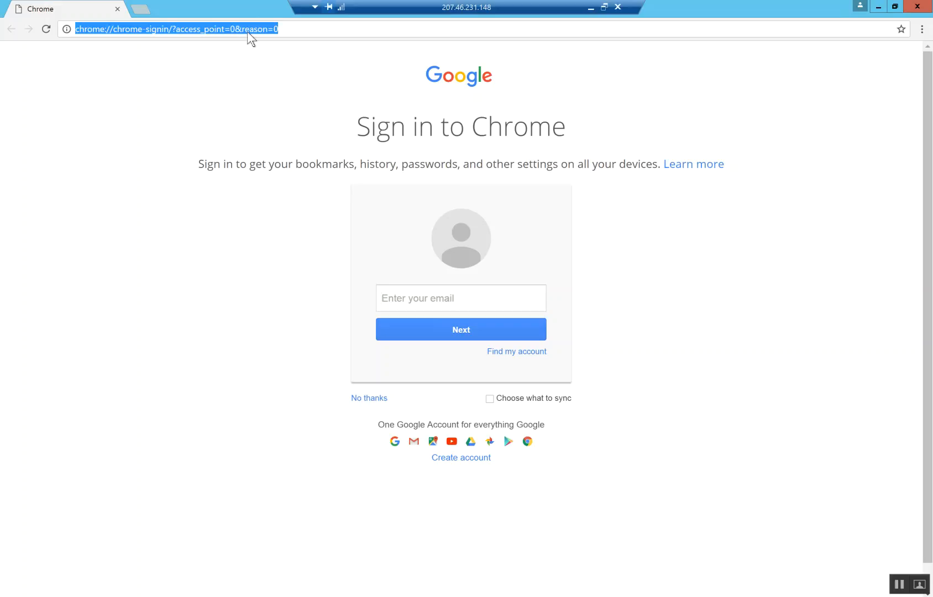
text(download shar)
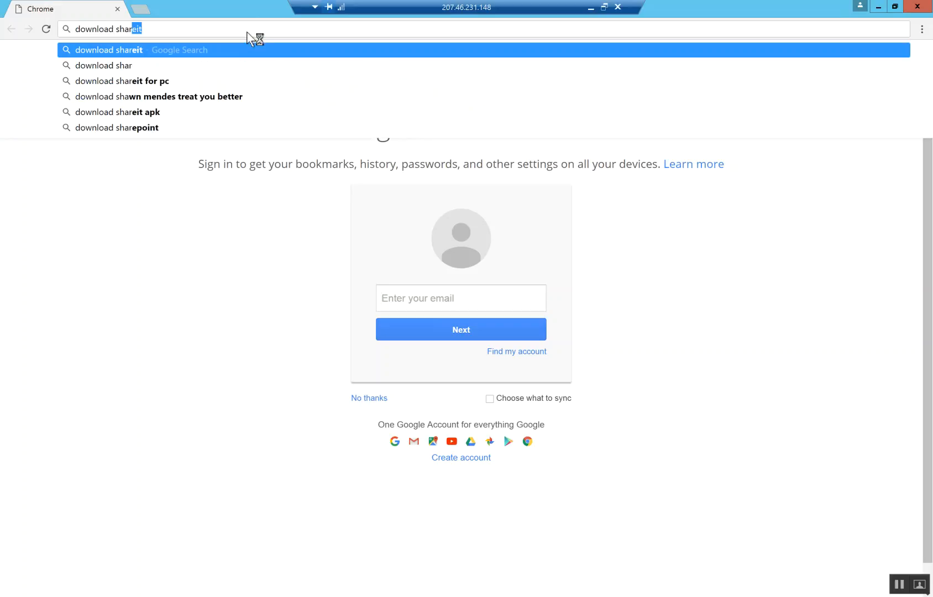
text(epoint 2013 sp1)
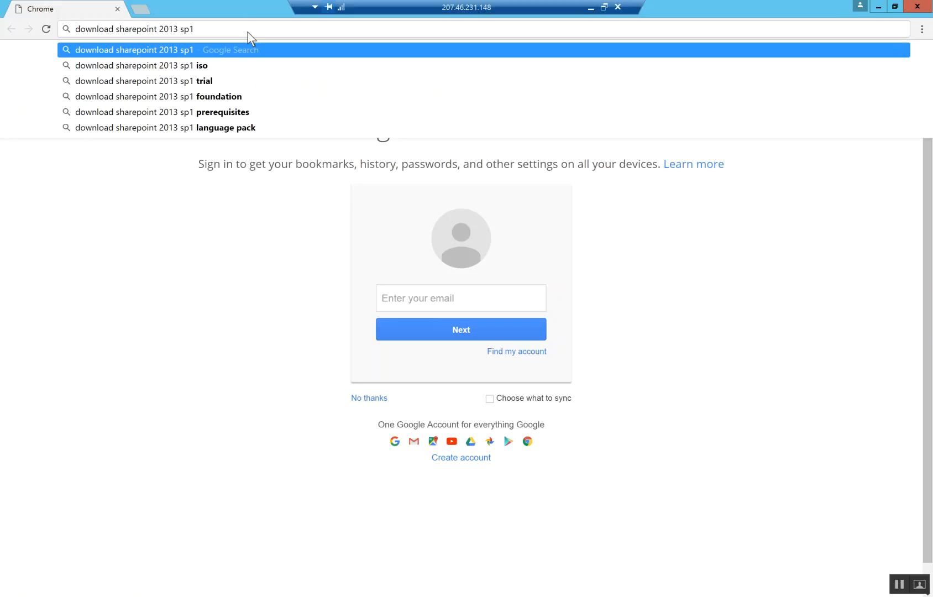
key(Return)
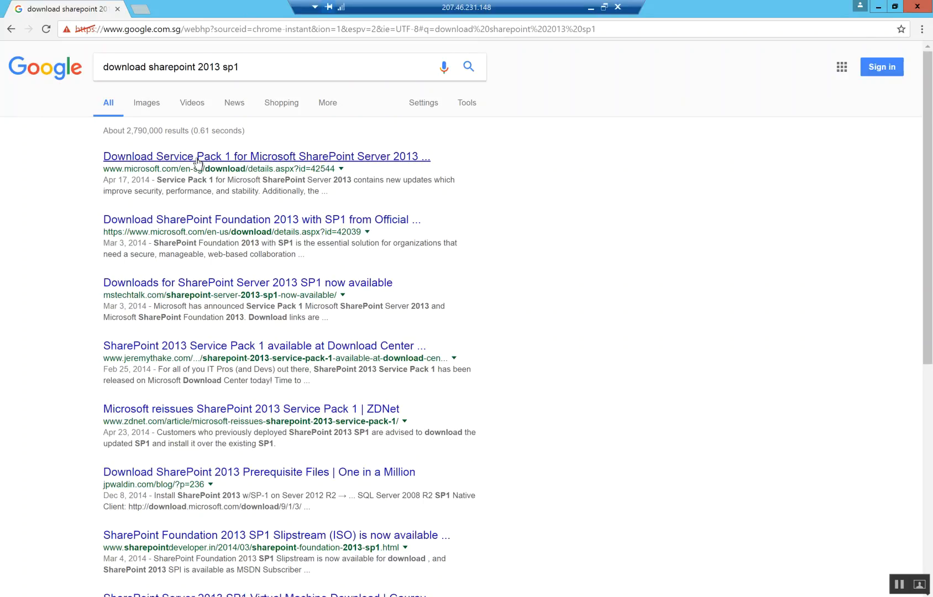
click(160, 222)
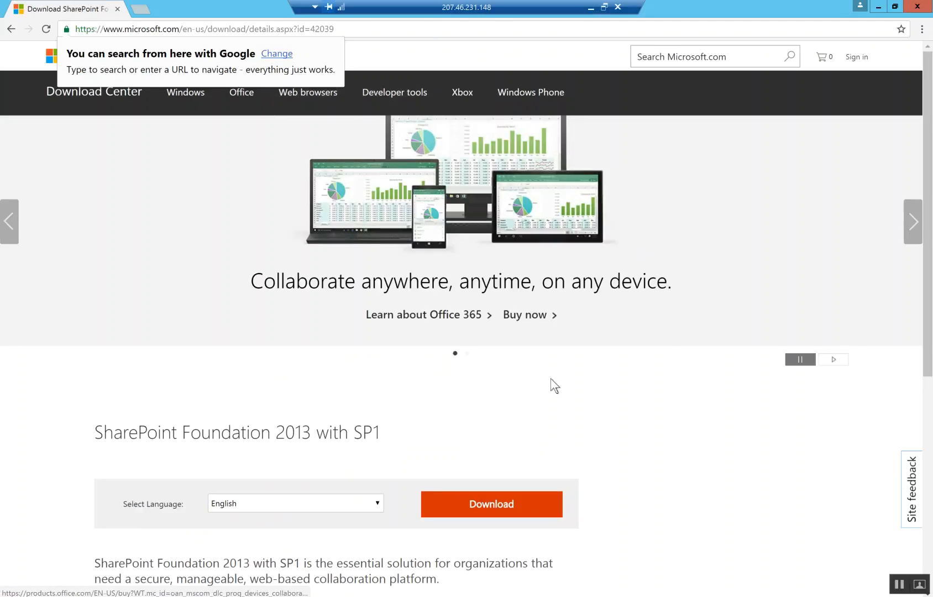
- Start the SharePoint Foundation 2013 with SP1 download, then search for msdn
scroll(481, 476, down, 2)
click(495, 386)
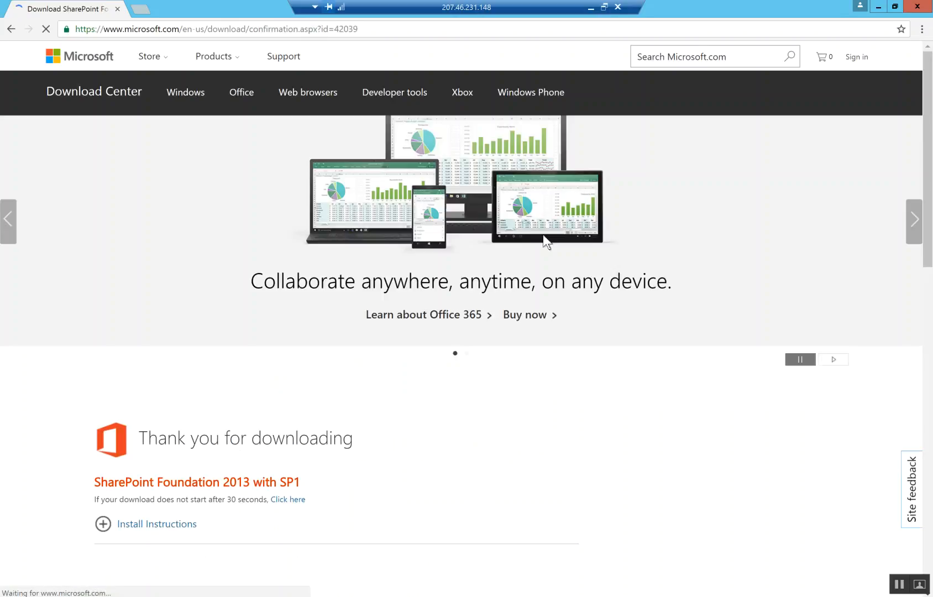
click(223, 33)
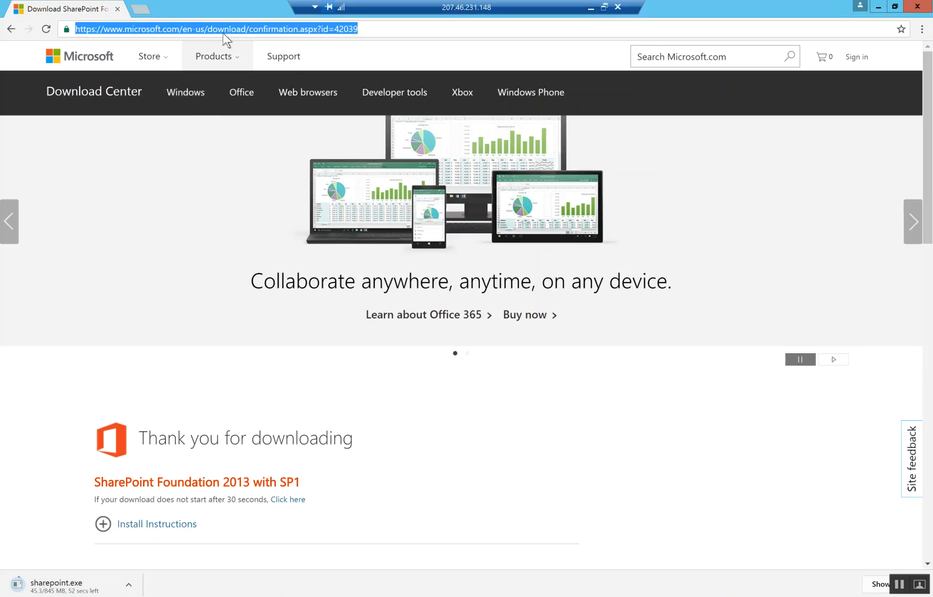
text(msdn)
key(Return)
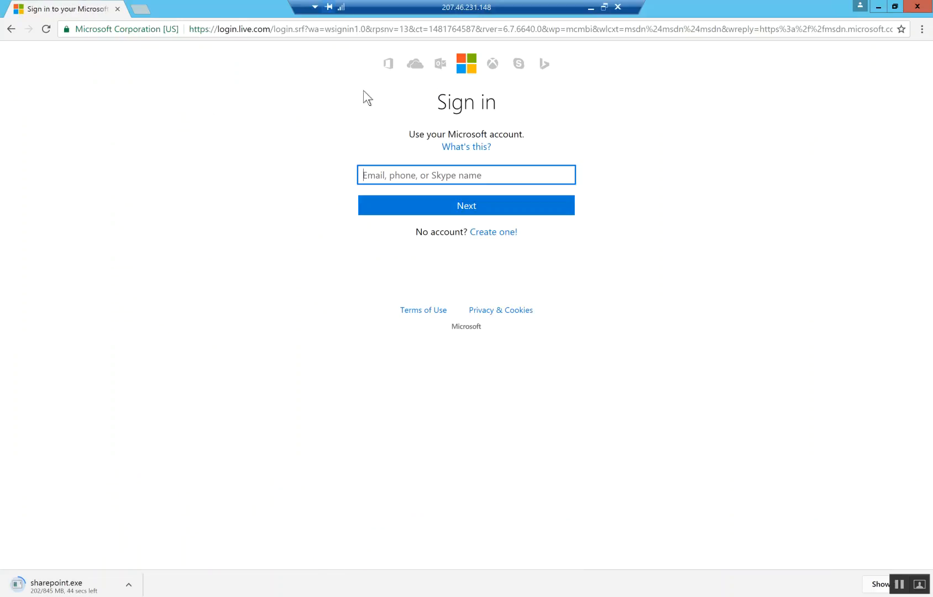
- Enter the Microsoft account e-mail and then the account password to sign in
key(Return)
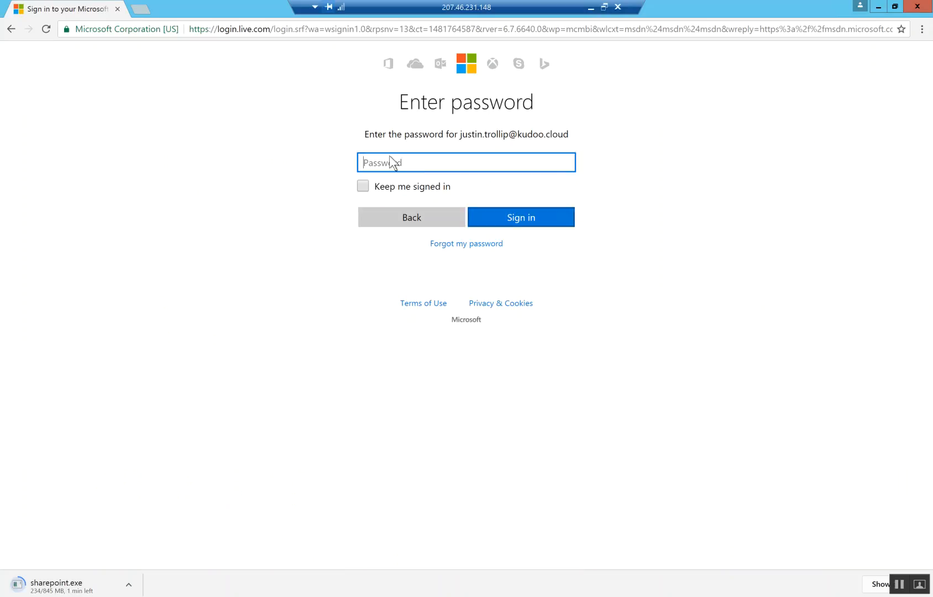
text(•)
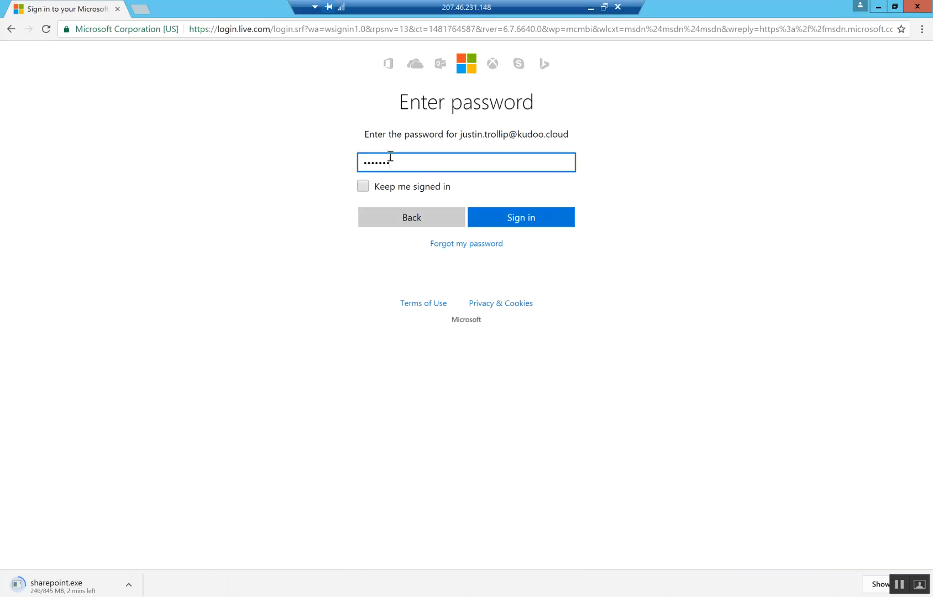
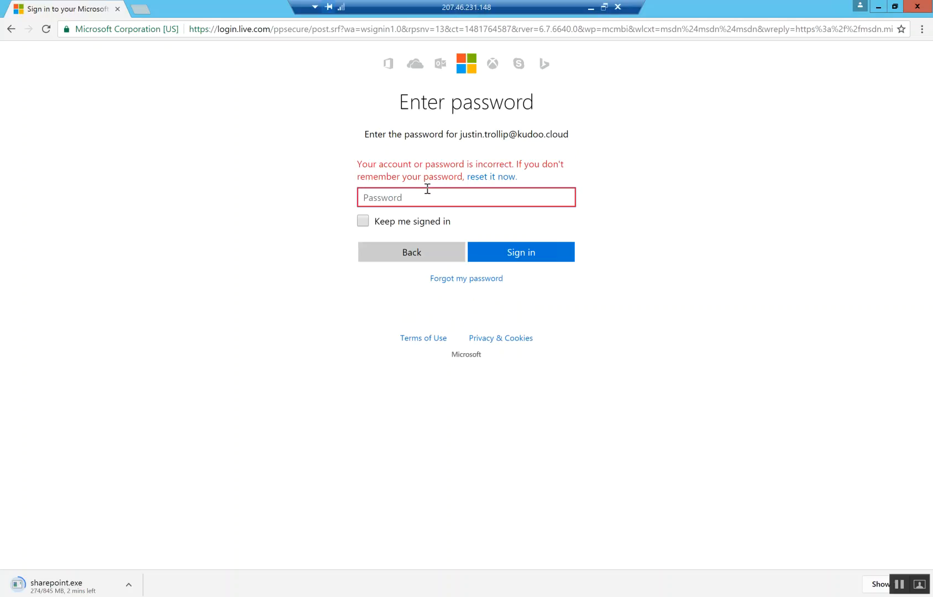
- Finish signing in with the password, decline saving it, and reach MSDN Subscriber Downloads
text(••)
key(Return)
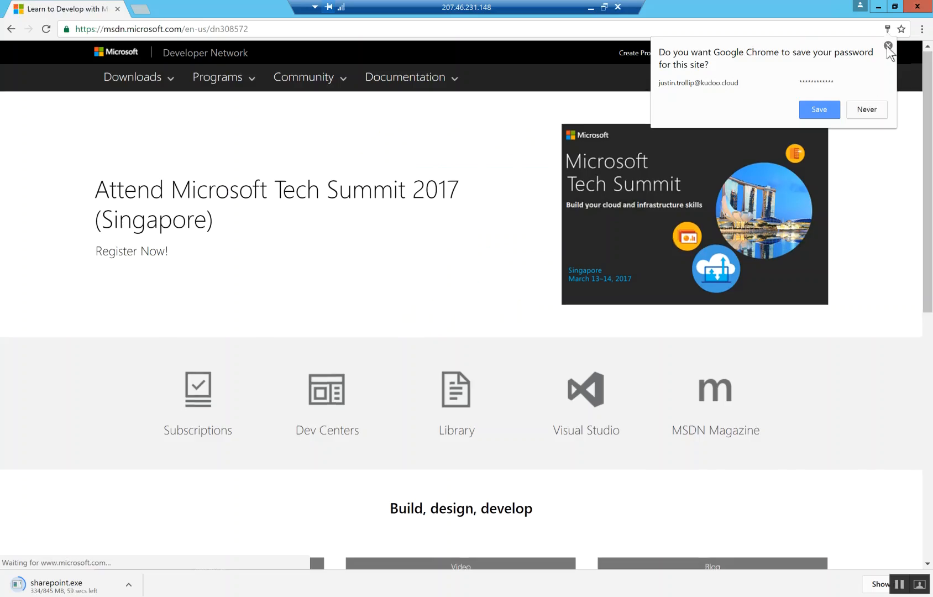
click(888, 45)
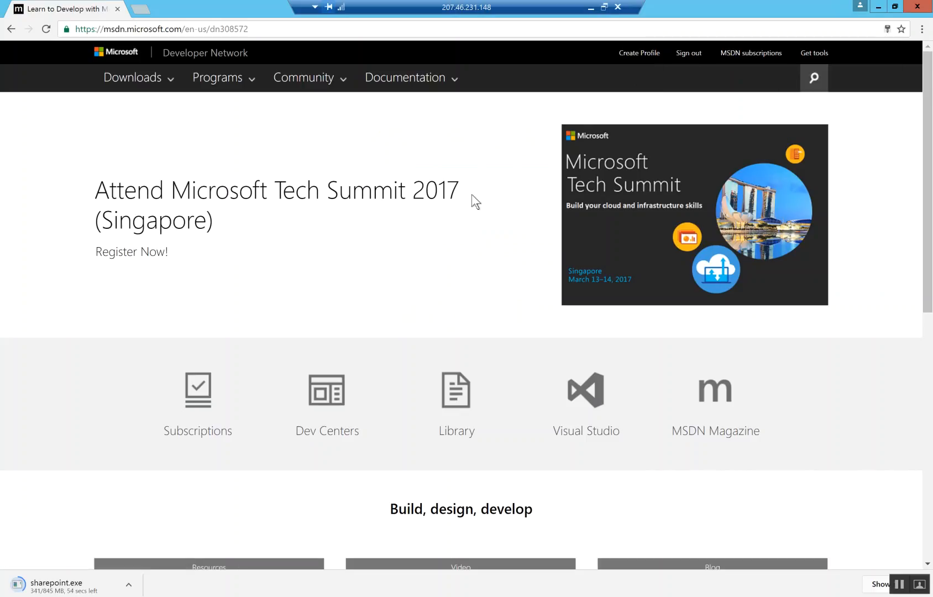
click(757, 55)
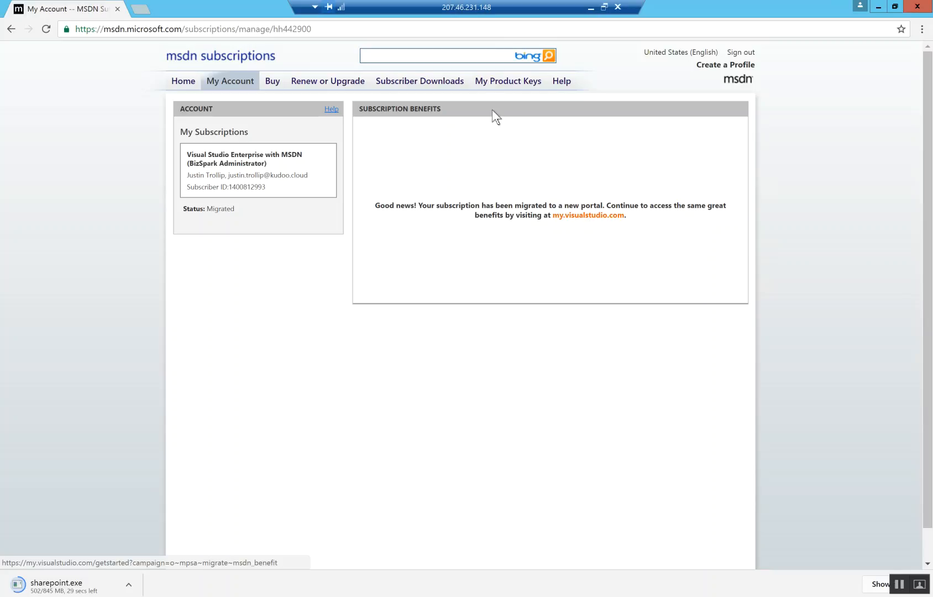
click(443, 84)
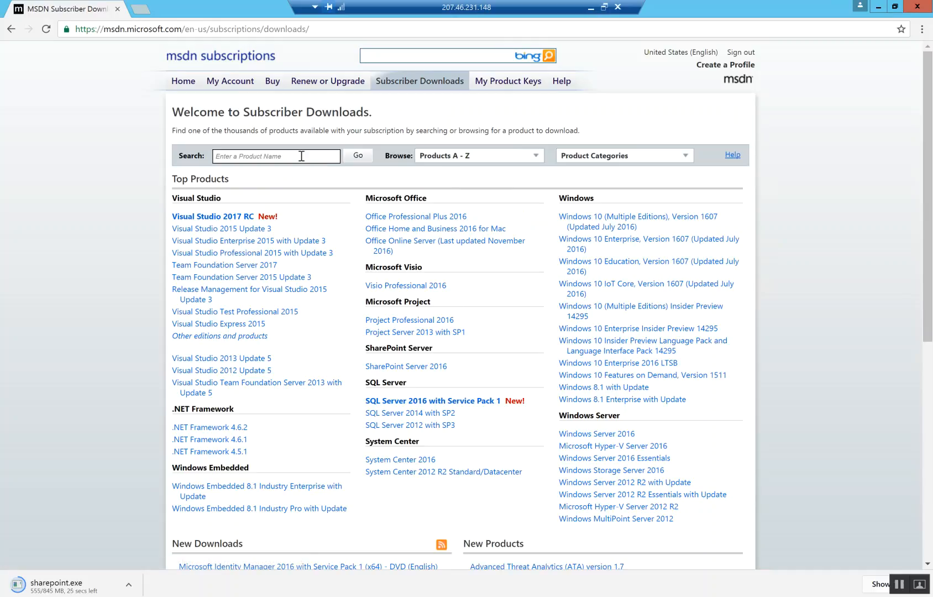
- Search Subscriber Downloads for 'ax 2012'
click(301, 156)
text(ax 2012)
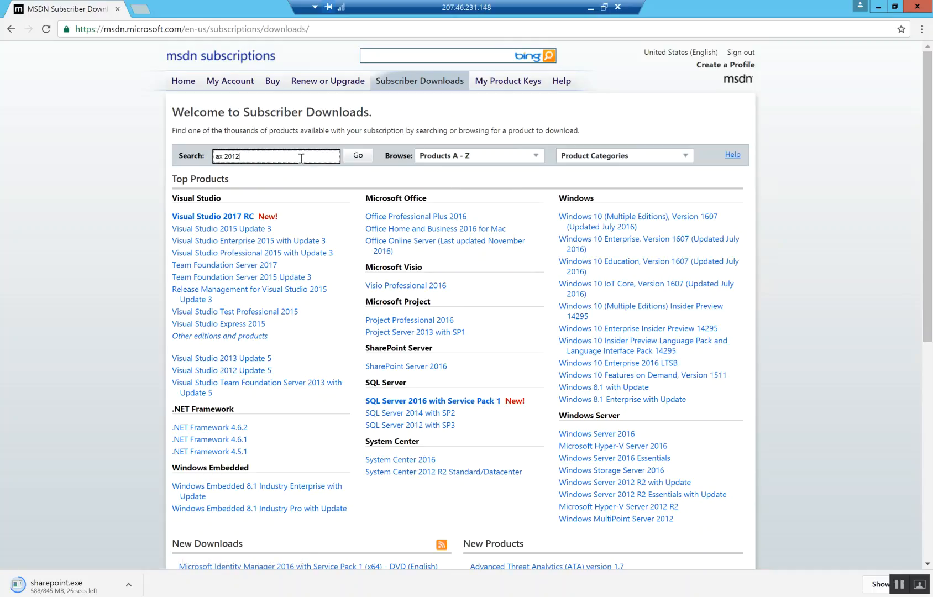
key(Return)
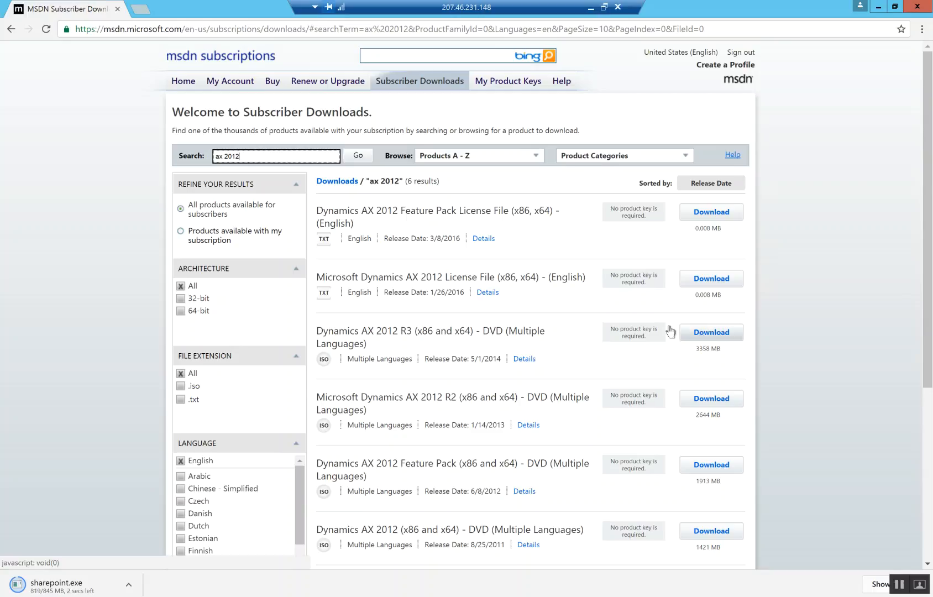
- Download the AX 2012 License File and the 3.3 GB Dynamics AX 2012 R3 DVD ISO
click(713, 278)
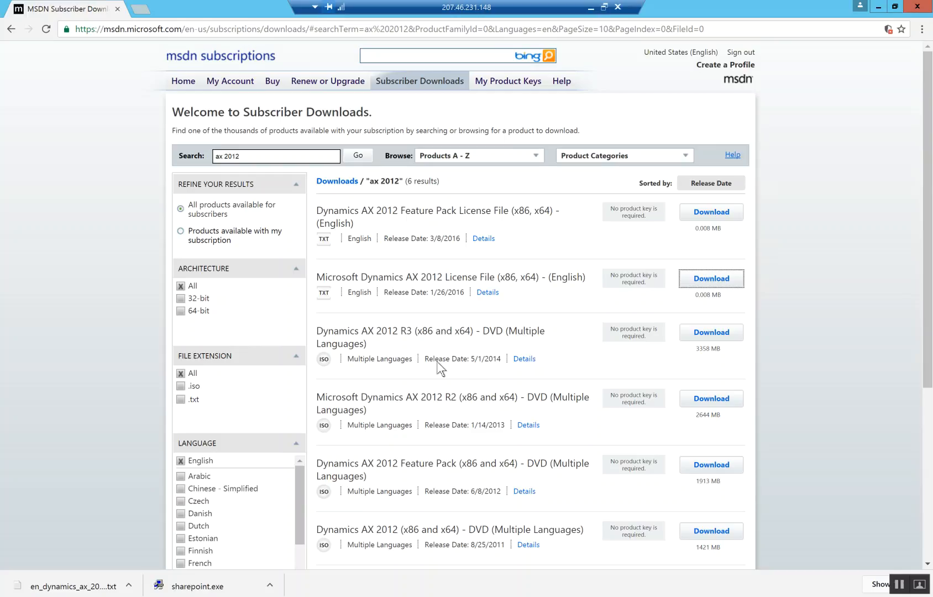
drag(424, 359, 504, 359)
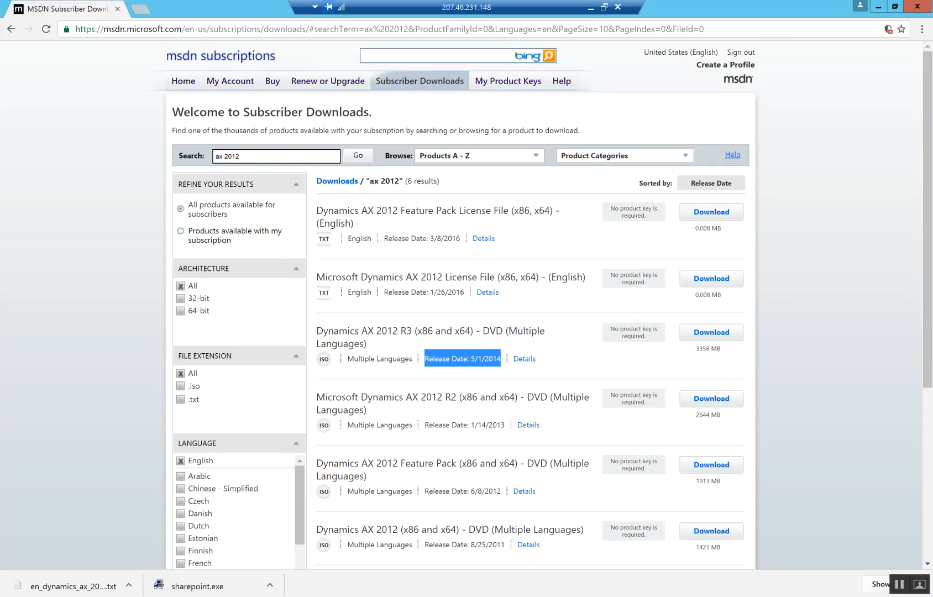
click(858, 596)
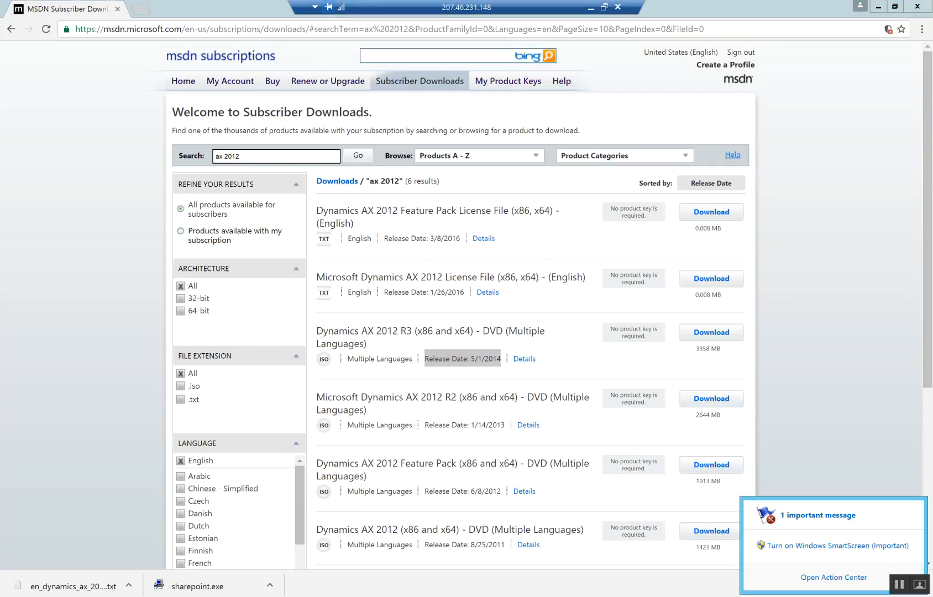
click(862, 445)
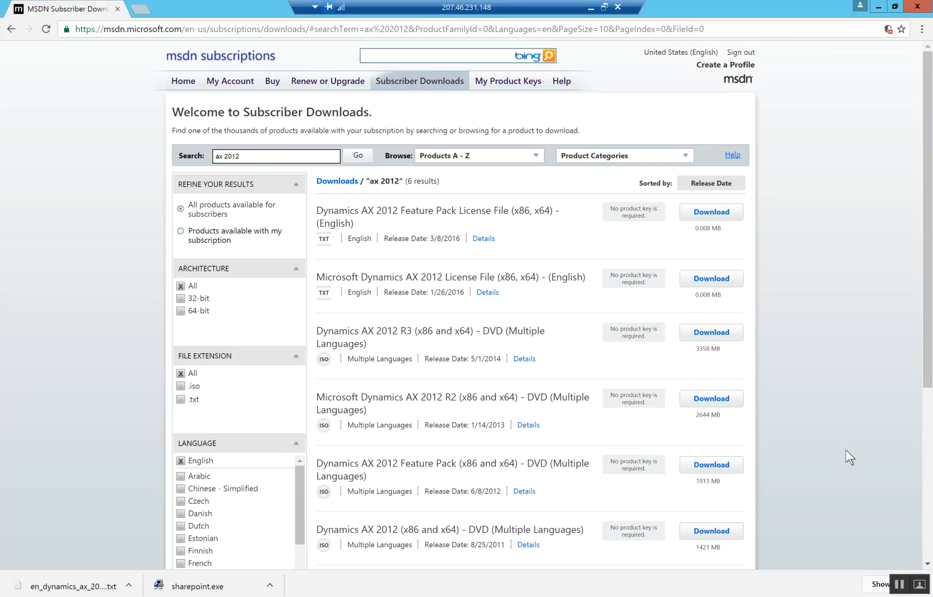
click(710, 333)
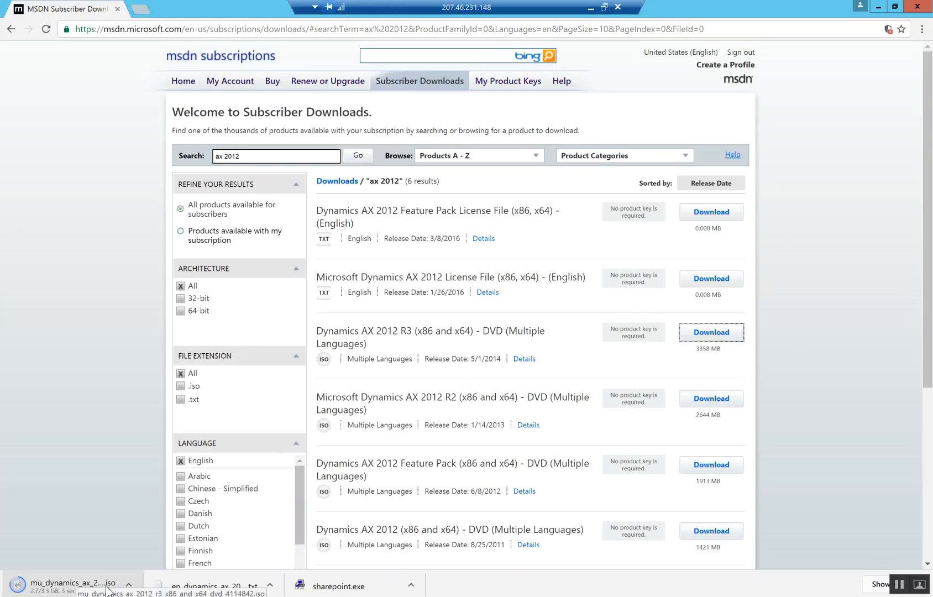
click(157, 29)
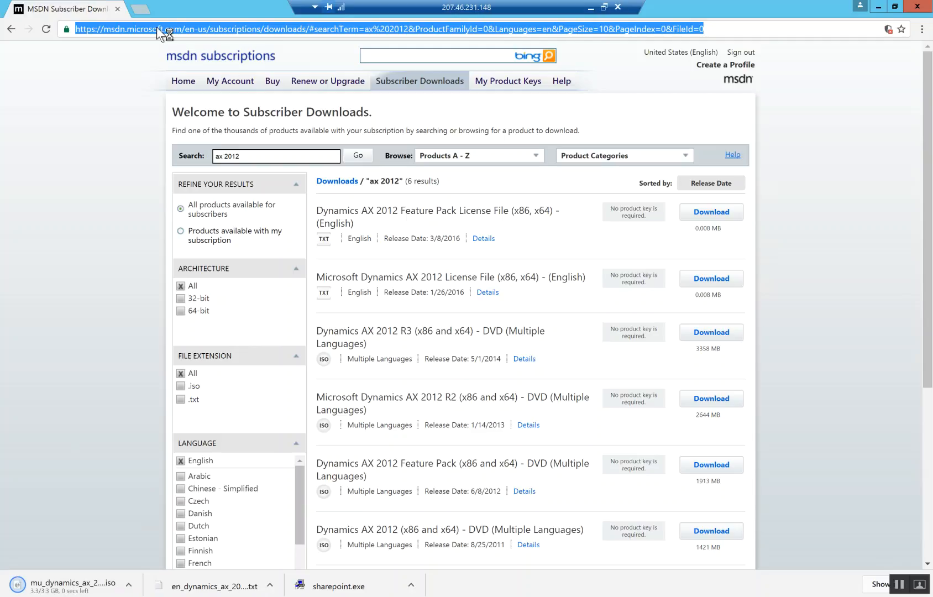
- Google 'microsoft lifecycle services' and open the Microsoft Dynamics Lifecycle Services result
text(lif)
key(BackSpace)
key(BackSpace)
key(BackSpace)
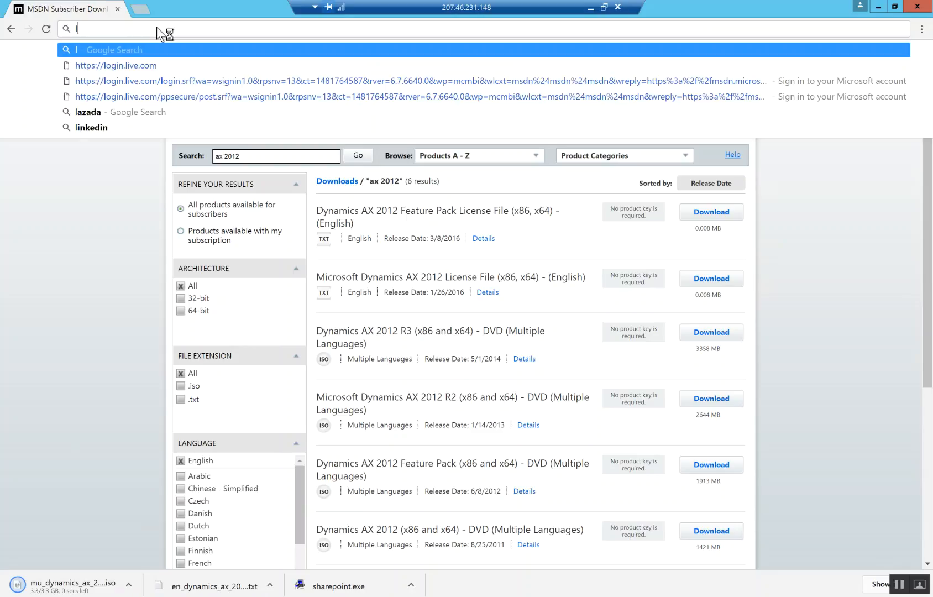
text(microsoft)
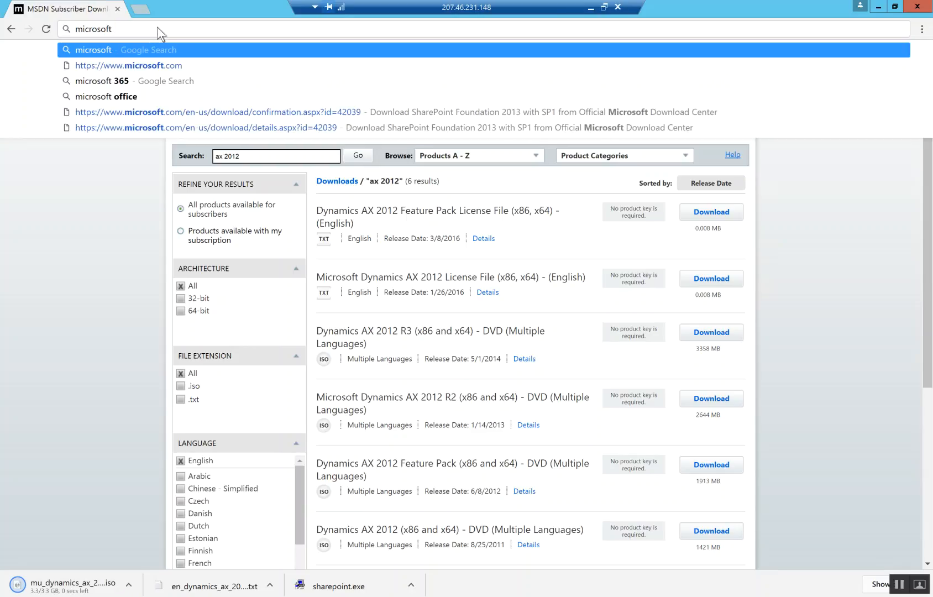
text( lifecycle services)
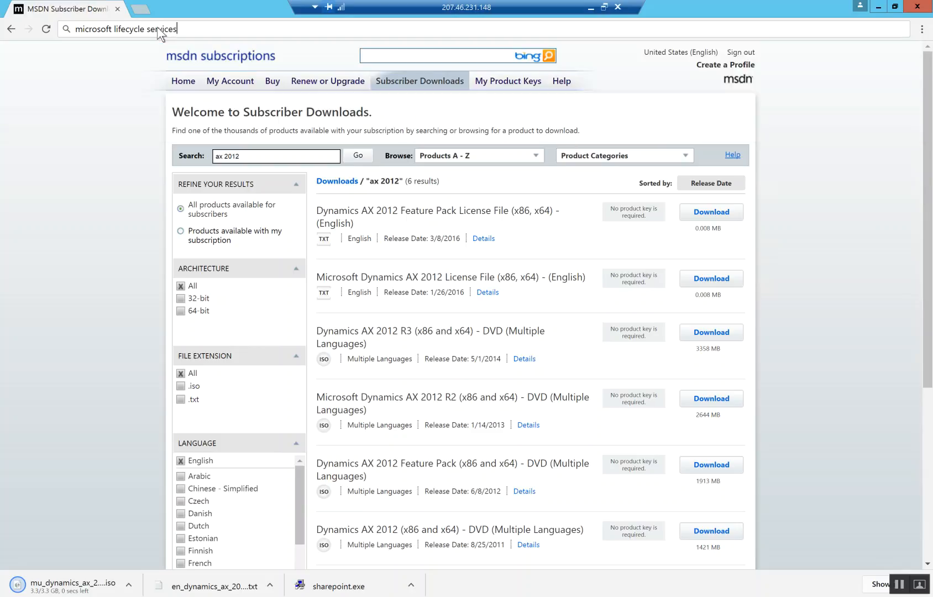
key(Return)
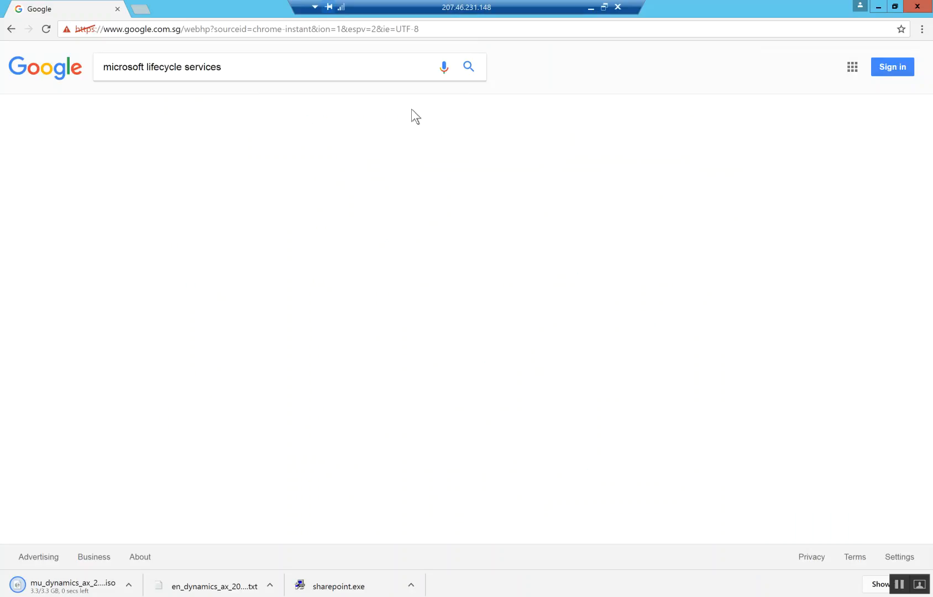
click(264, 157)
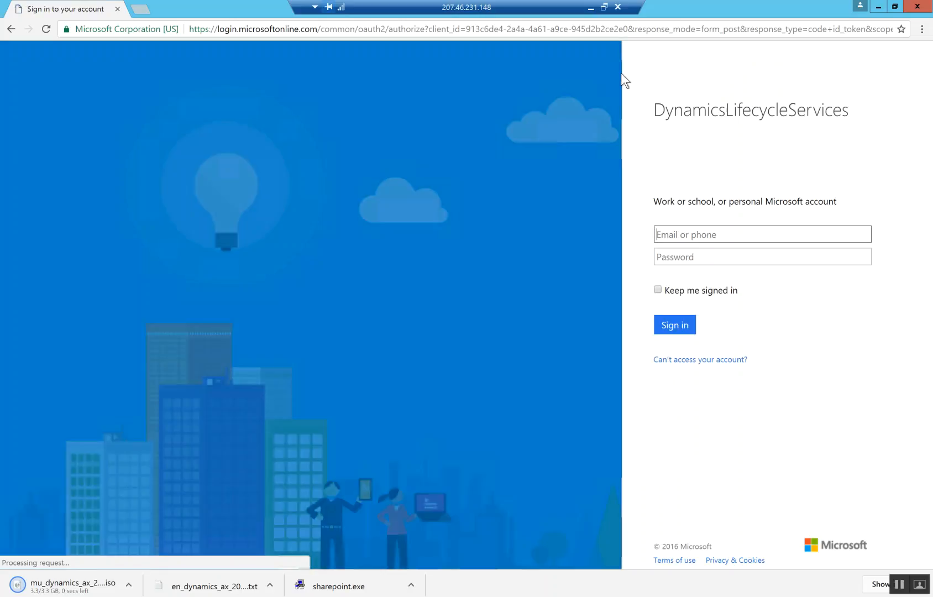
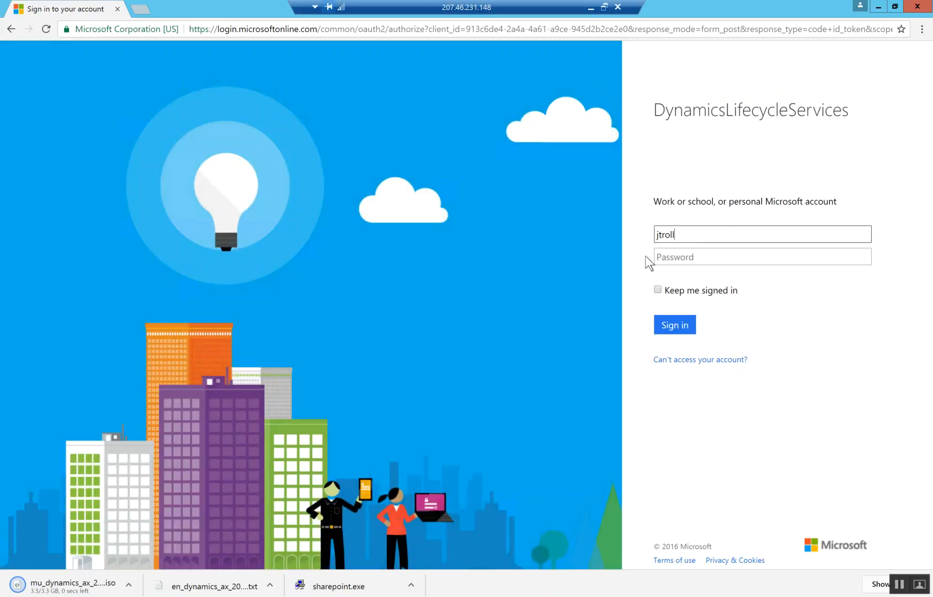
- Enter the Microsoft account e-mail and remain signed in with that account
key(Tab)
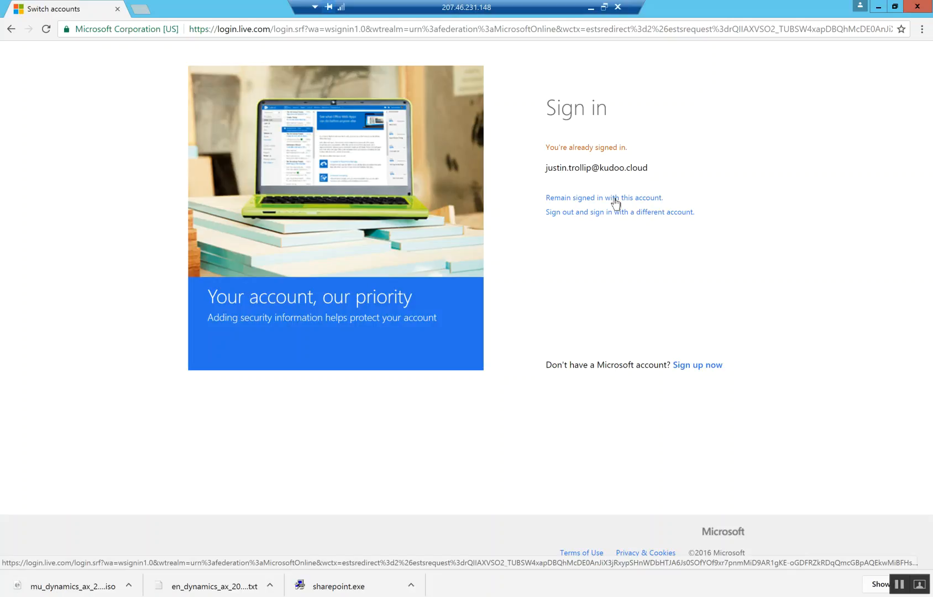
click(615, 200)
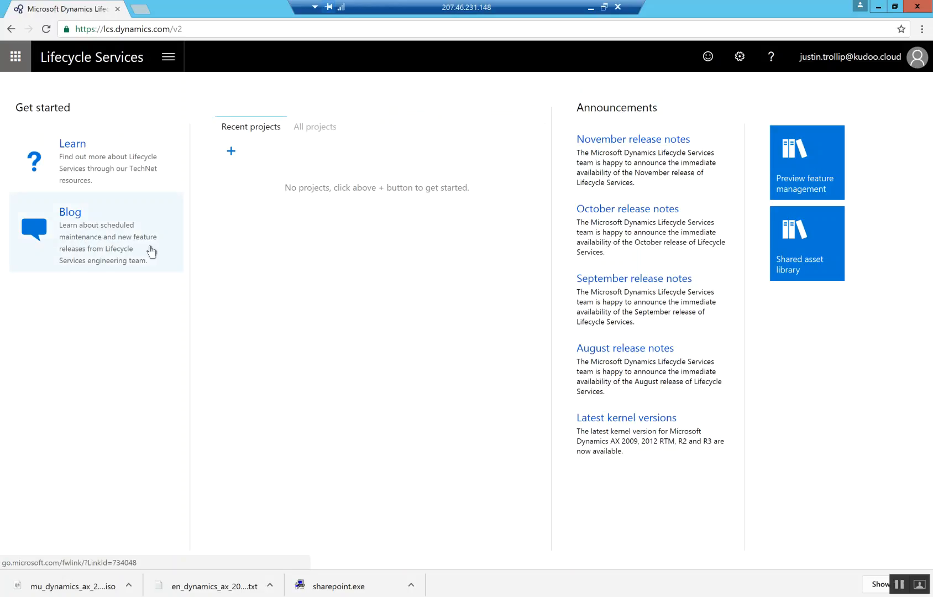
- Sign out of Lifecycle Services and choose to sign in with another account
click(169, 57)
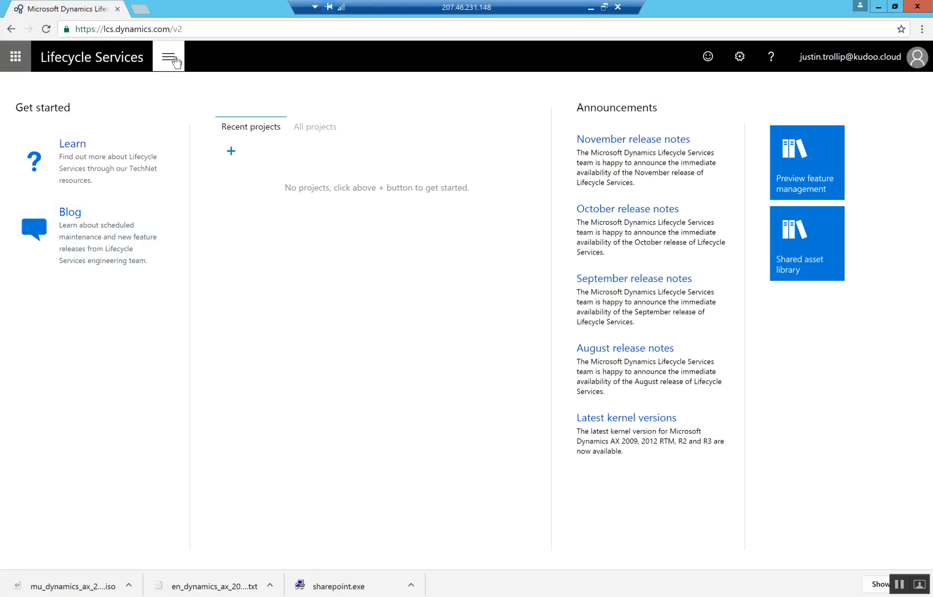
click(362, 182)
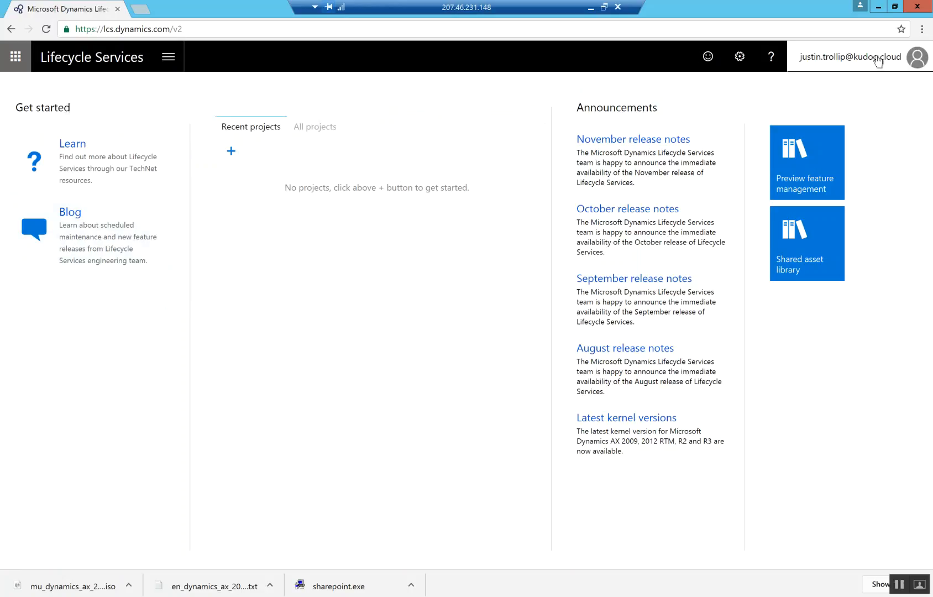
click(879, 58)
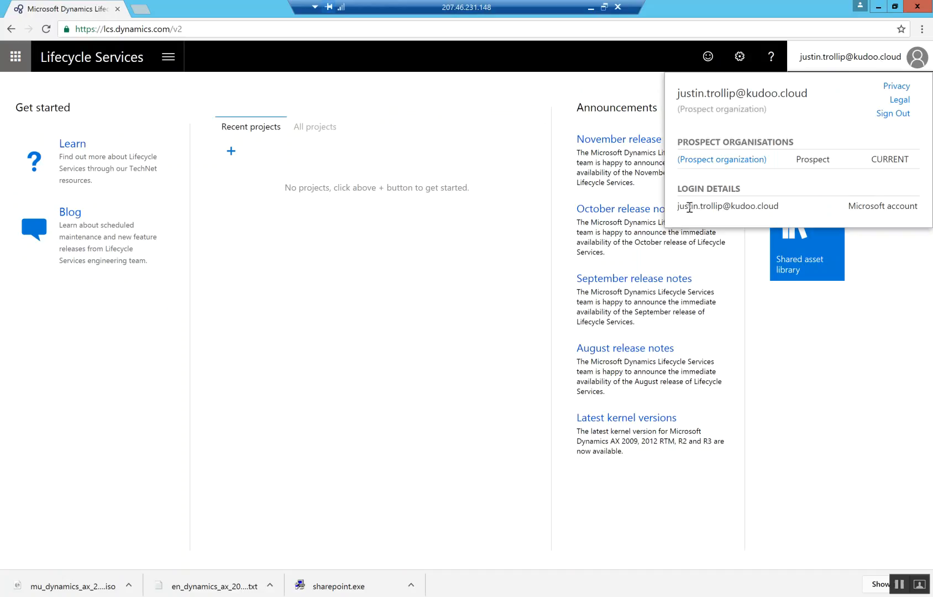
click(891, 114)
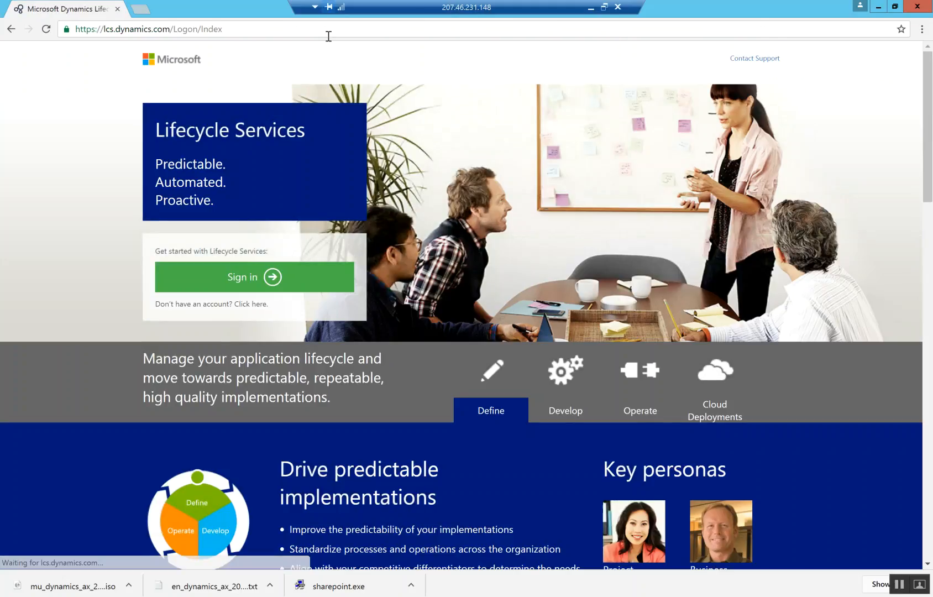
click(242, 283)
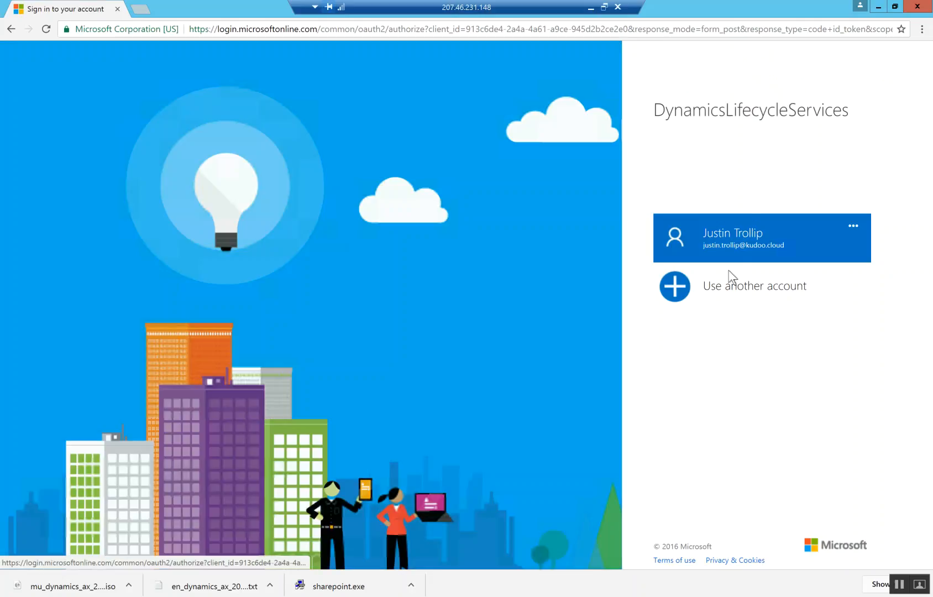
click(721, 286)
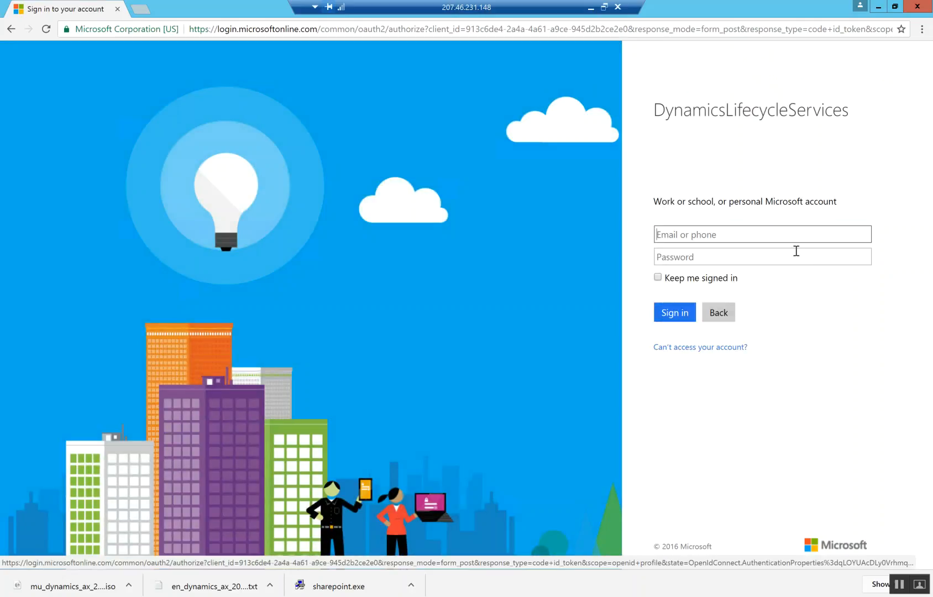
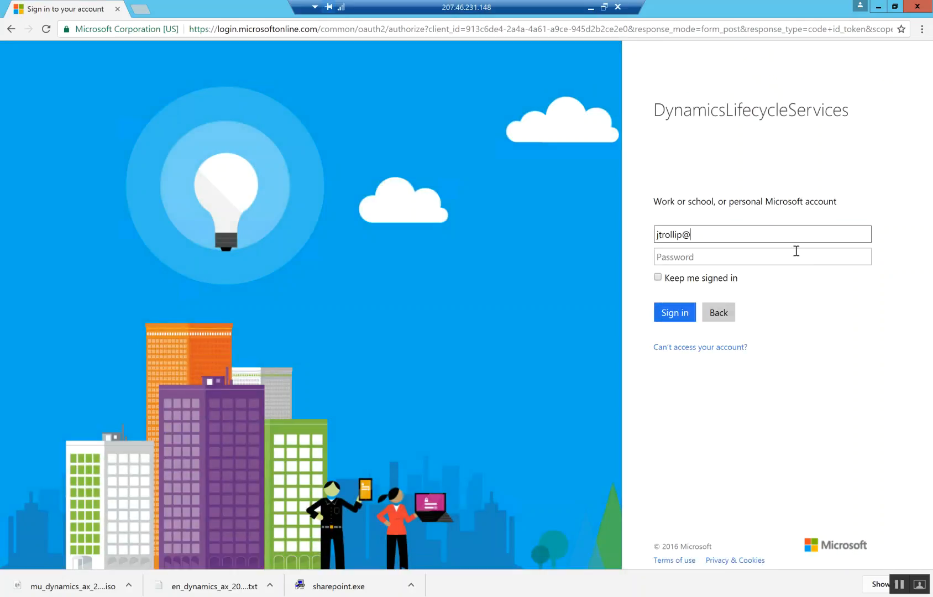
- Sign in with the account e-mail and password, declining Chrome's save-password offer
key(Tab)
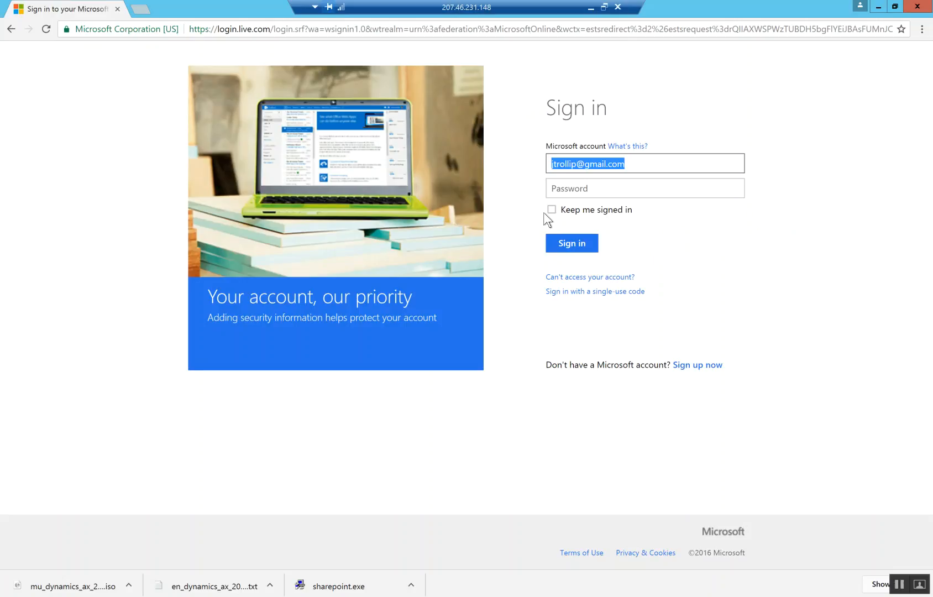
key(Tab)
text(************)
click(570, 243)
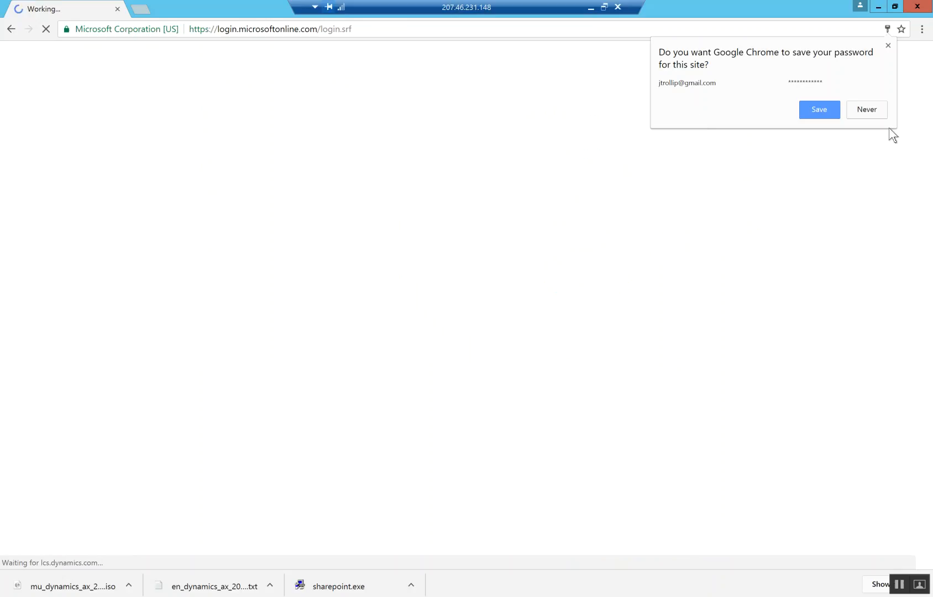
click(887, 46)
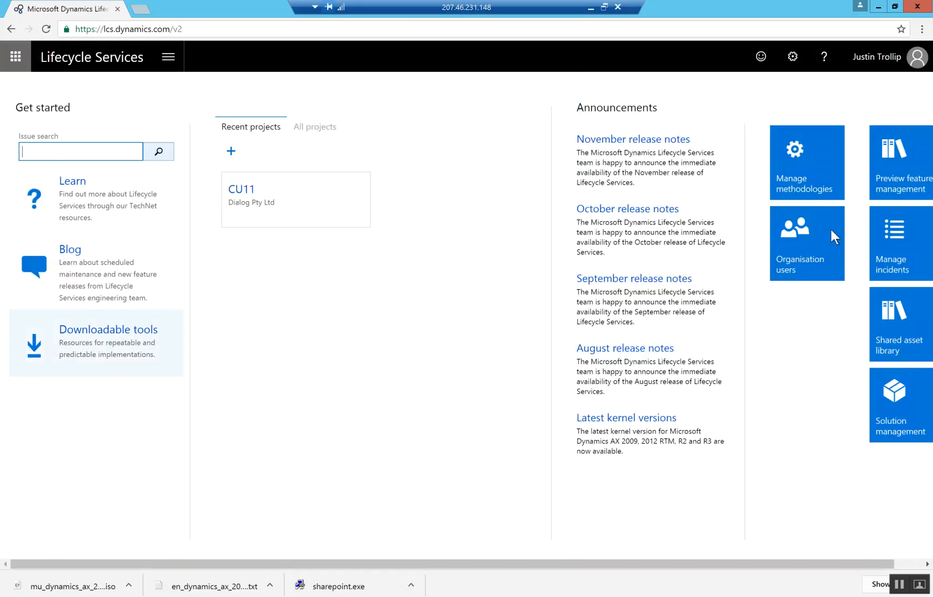
- Open the CU11 project and launch the Updates tile under More tools
click(905, 564)
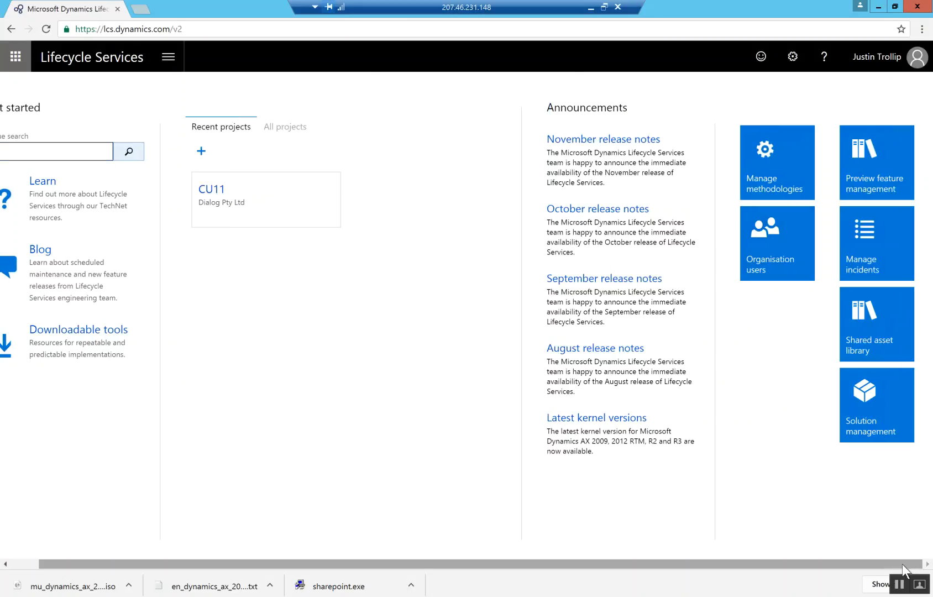
drag(895, 565, 729, 577)
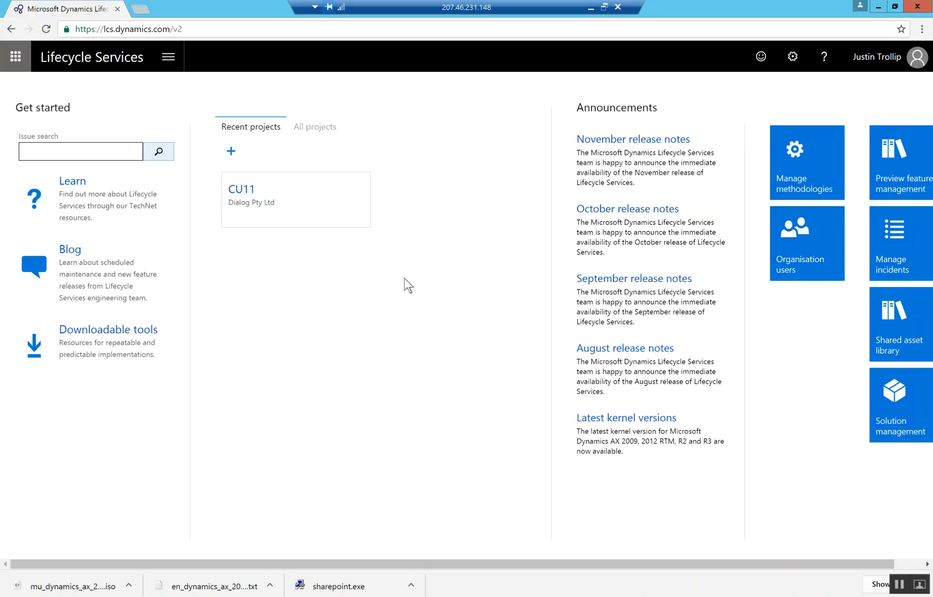
click(178, 61)
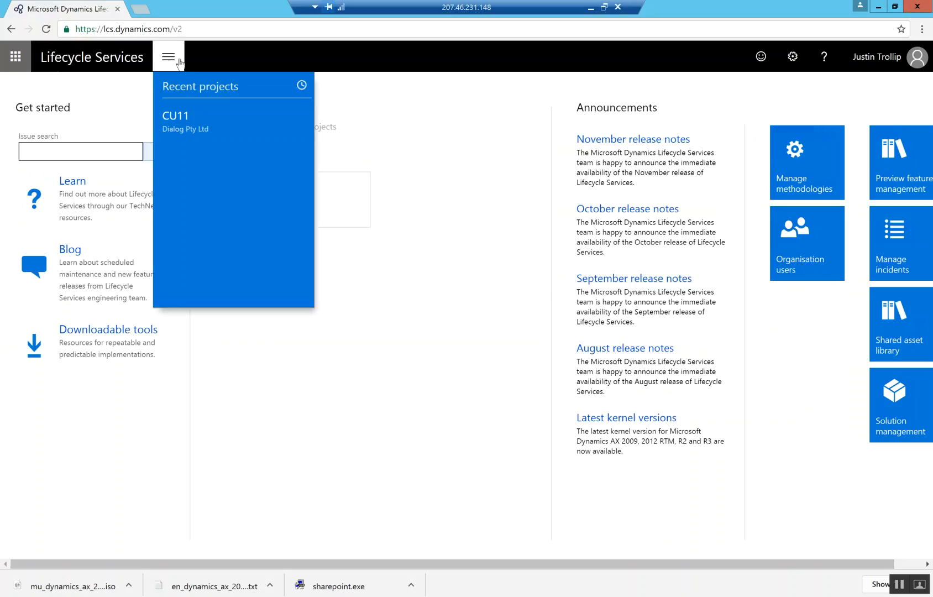
click(470, 326)
click(279, 202)
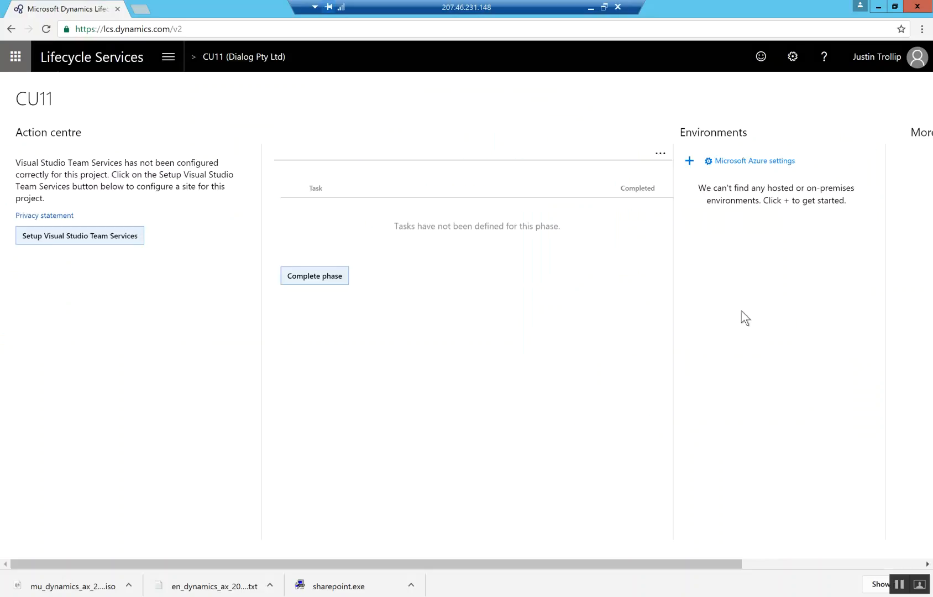
click(835, 563)
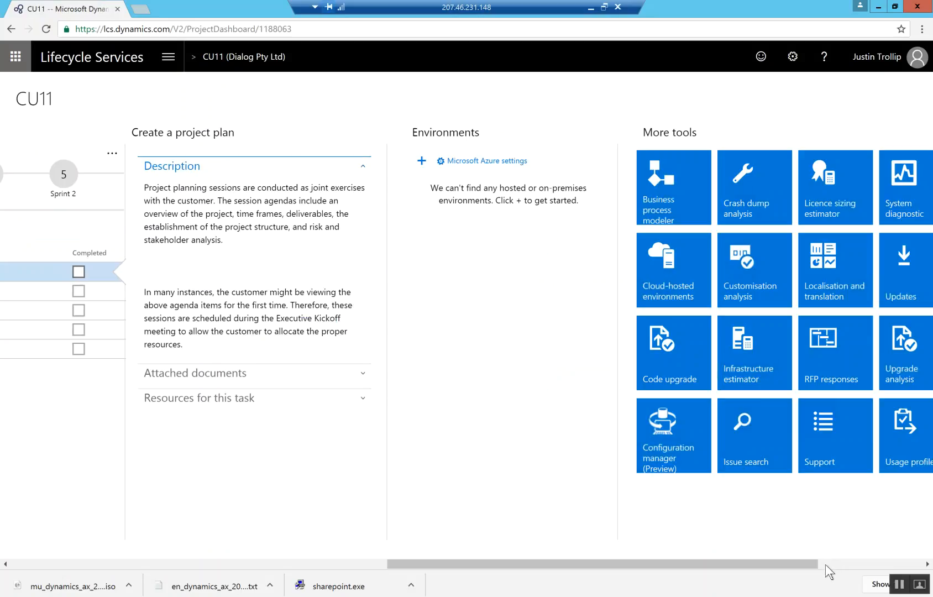
click(862, 561)
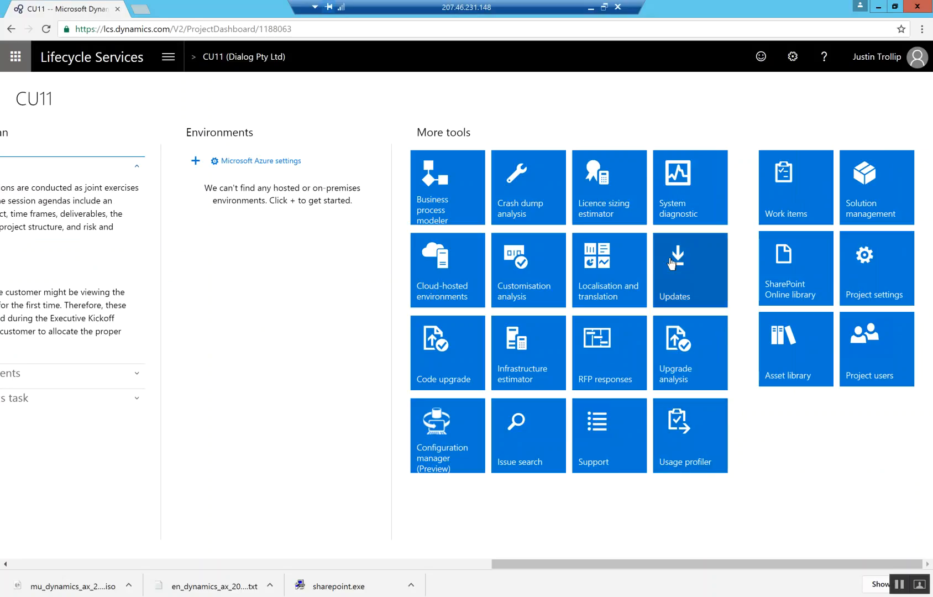
click(671, 263)
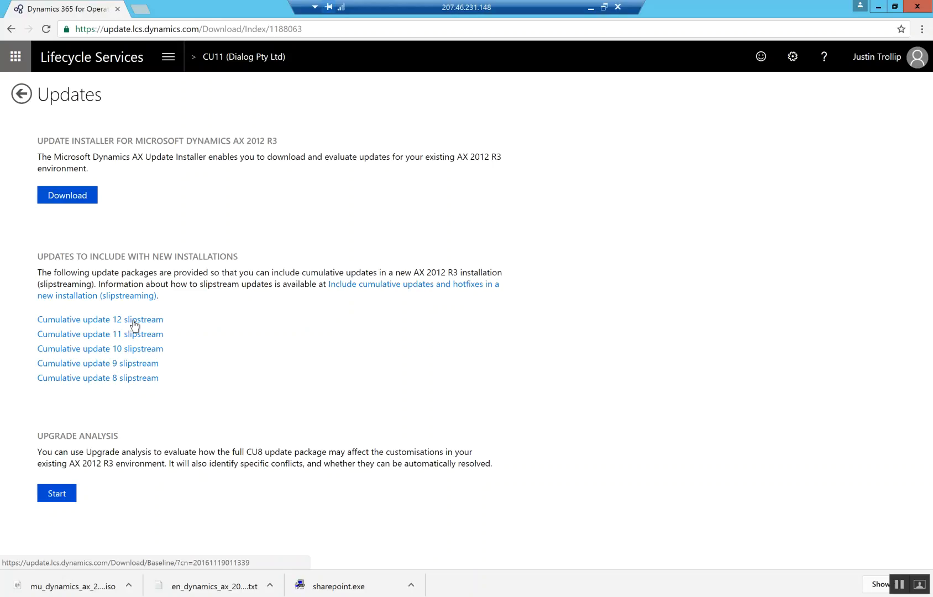
- Download the Cumulative update 12 slipstream package and go back to the CU11 project
click(135, 323)
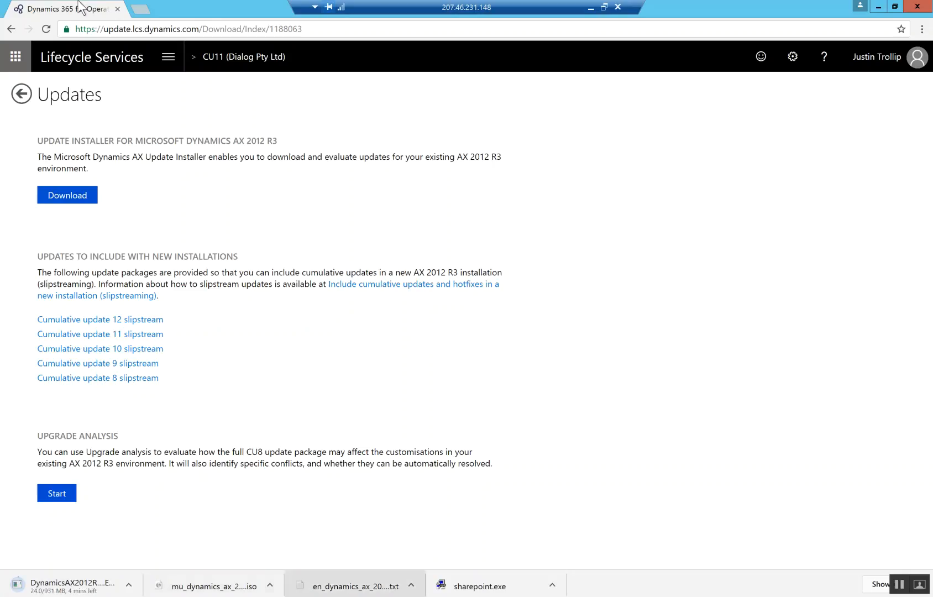
click(11, 29)
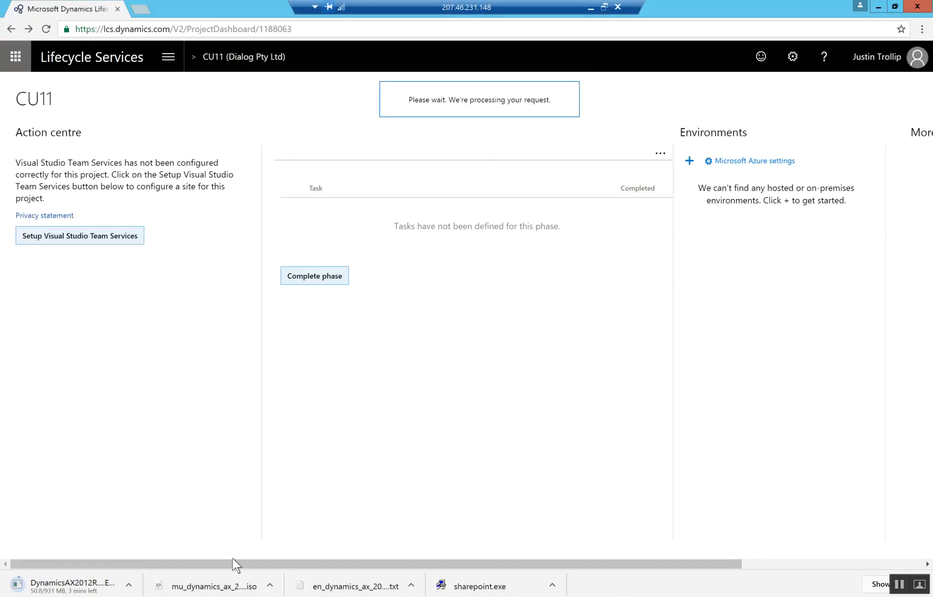
- Return to the Lifecycle Services home page
click(95, 62)
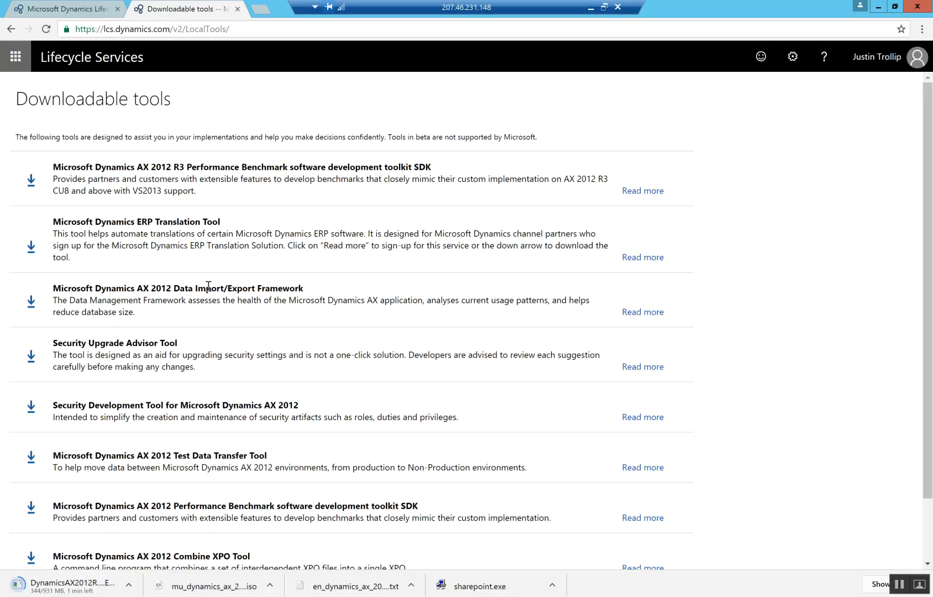
- Download the Data Import/Export Framework tool, then close the Downloadable tools tab
click(31, 302)
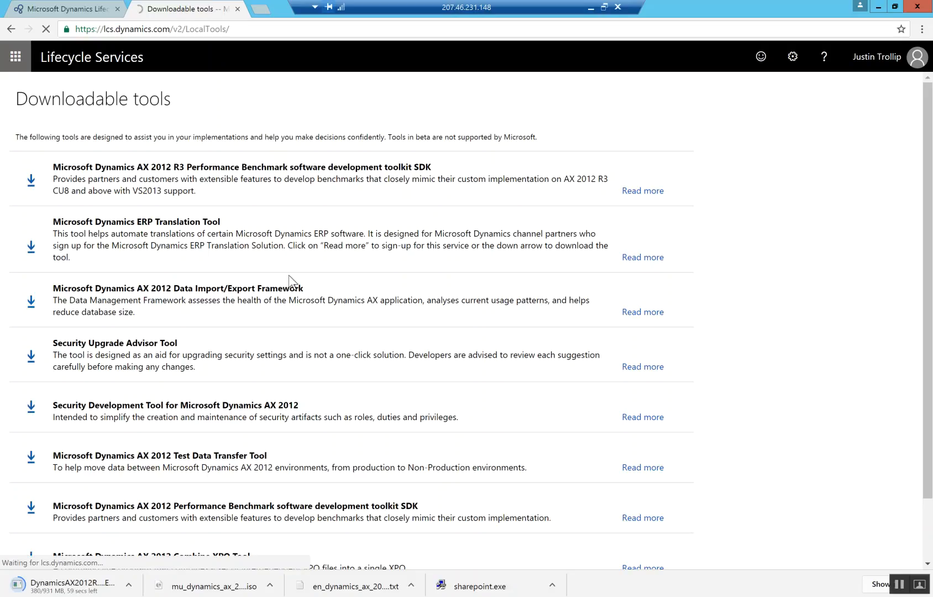
scroll(385, 320, down, 1)
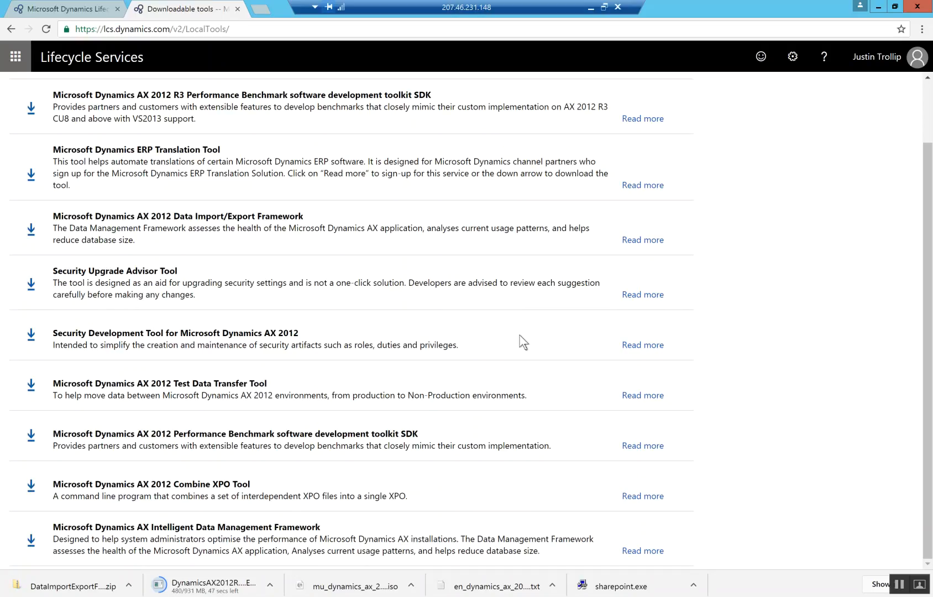
scroll(520, 335, up, 2)
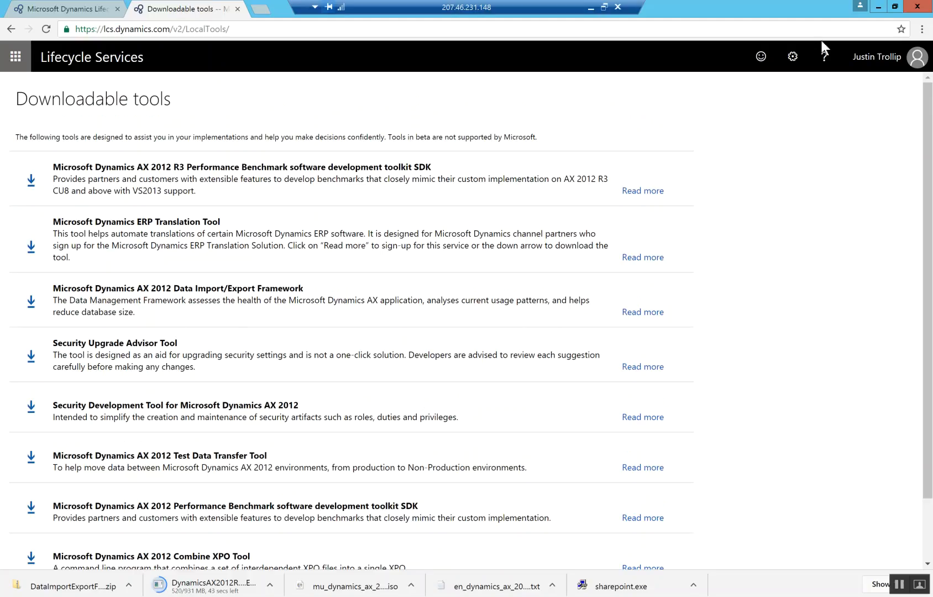
click(237, 10)
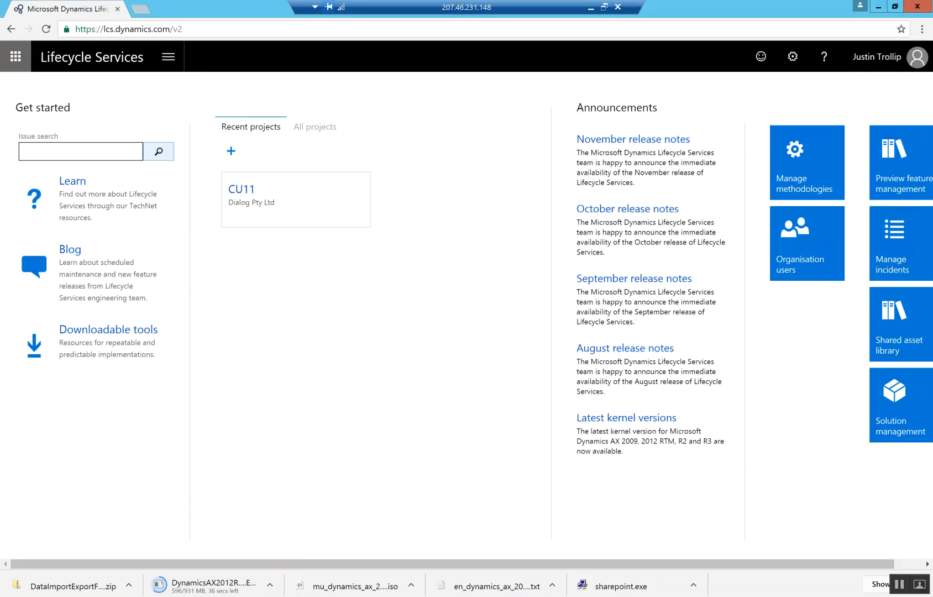
- In a new File Explorer window, add a folder named 'Software' to Downloads
key(super+e)
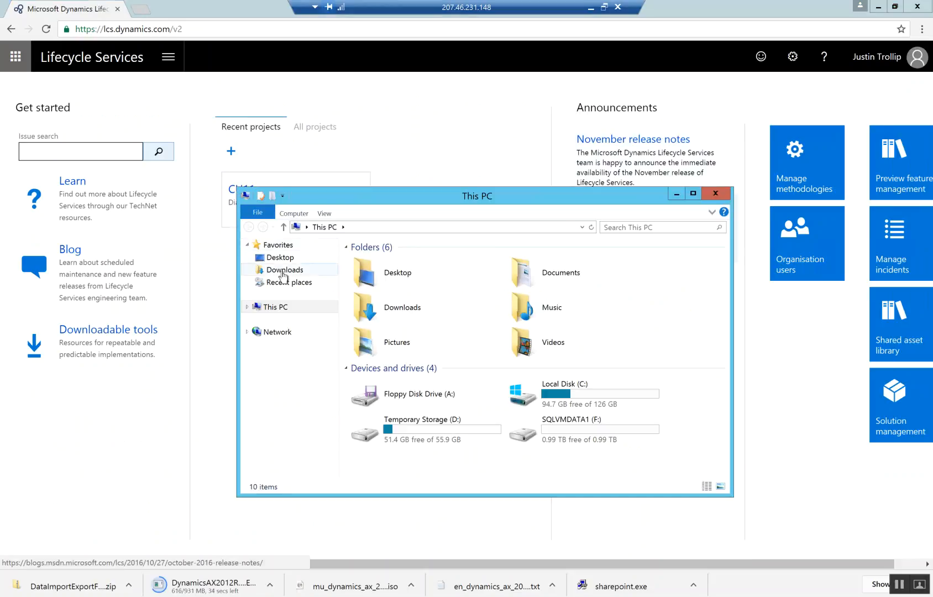
click(283, 271)
right_click(457, 415)
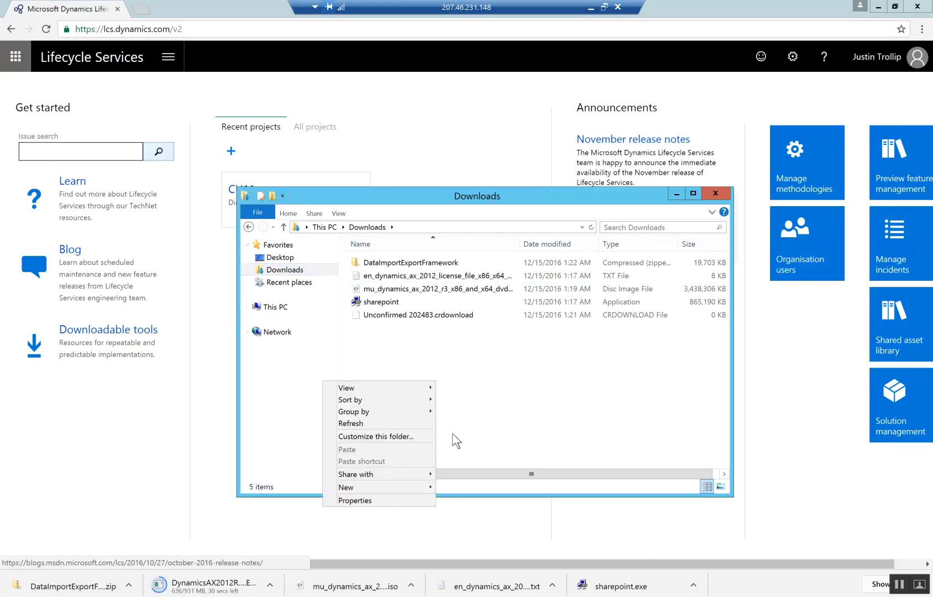
mouse_move(378, 489)
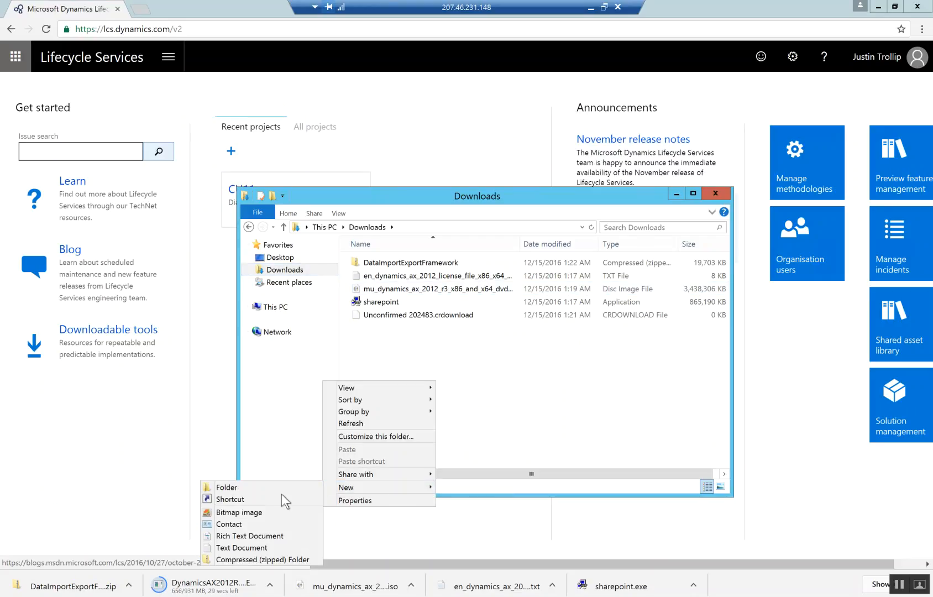
click(275, 486)
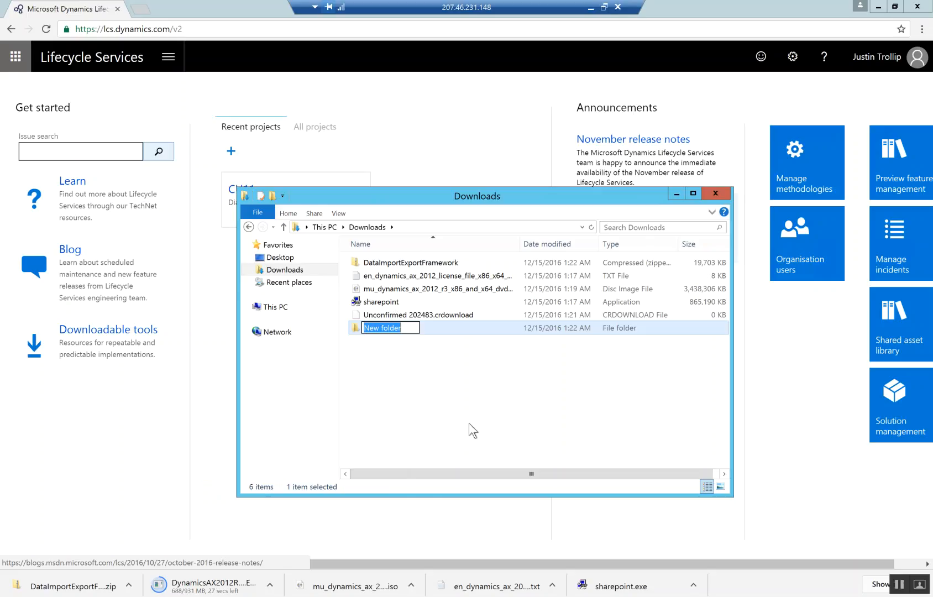
text(SOftware)
key(BackSpace)
key(BackSpace)
key(BackSpace)
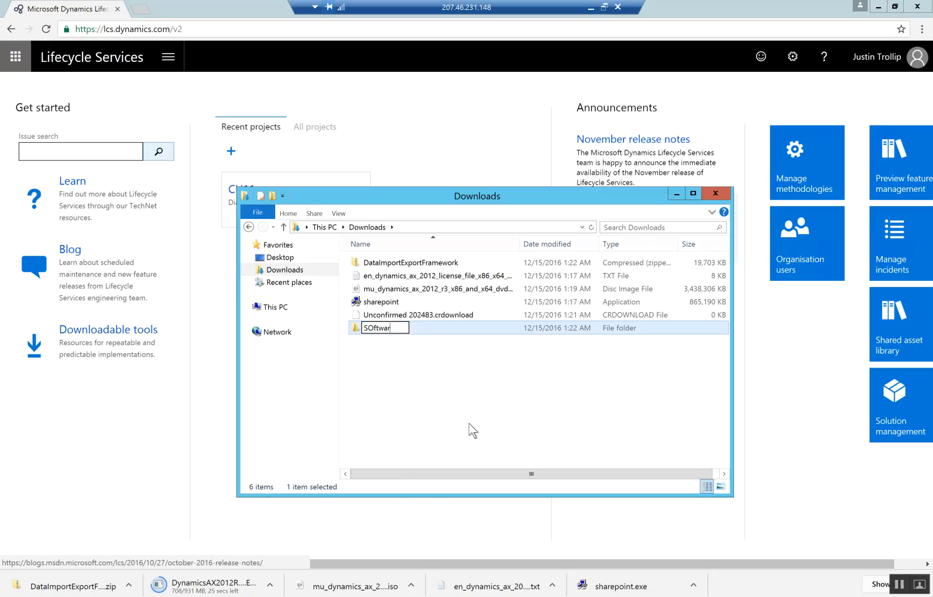
key(BackSpace)
key(BackSpace)
key(BackSpace)
key(BackSpace)
text(oftware)
key(Return)
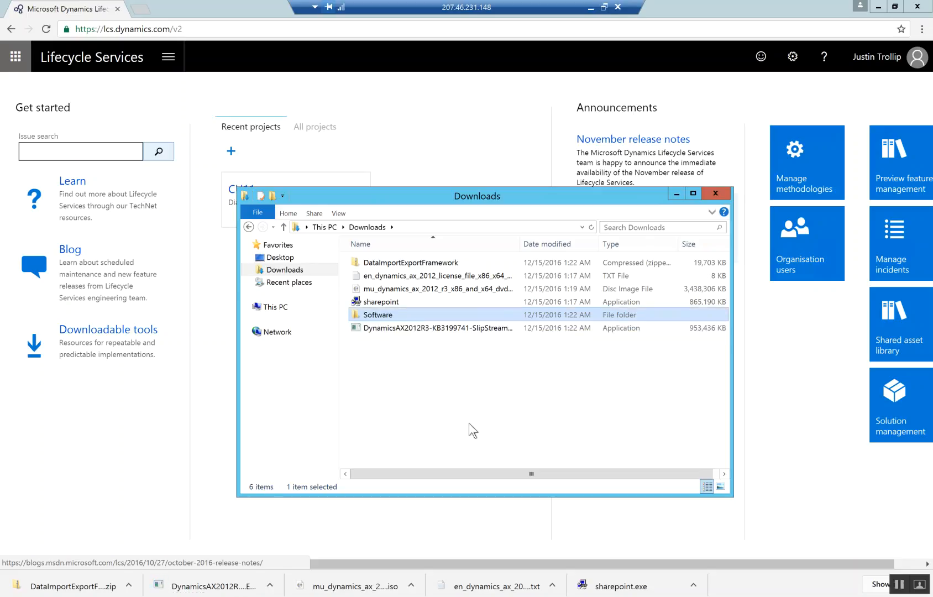
- Select the five downloads, DataImportExportFramework through the DynamicsAX2012R3 slipstream, and drag them into Software
key(Up)
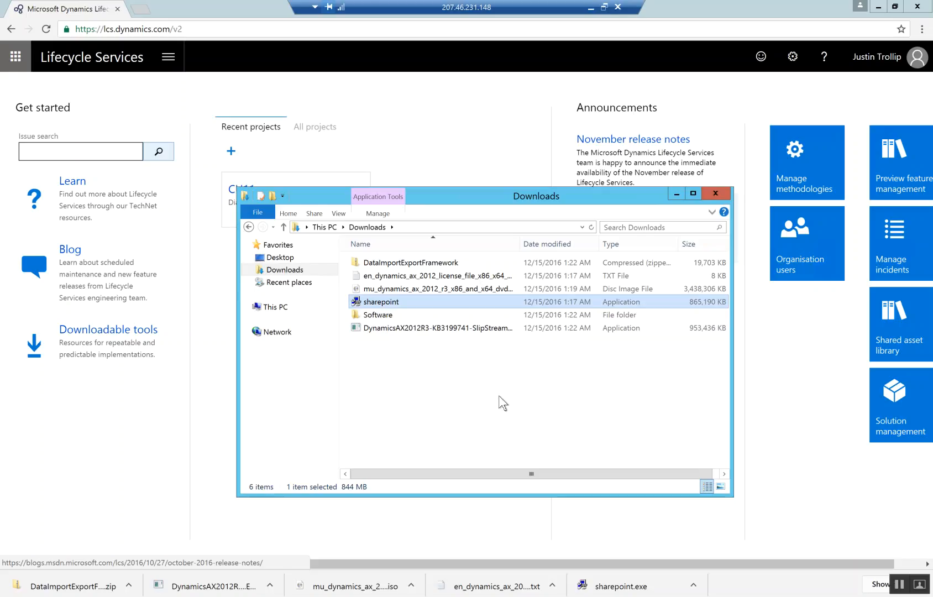
shift+click(452, 265)
ctrl+click(431, 326)
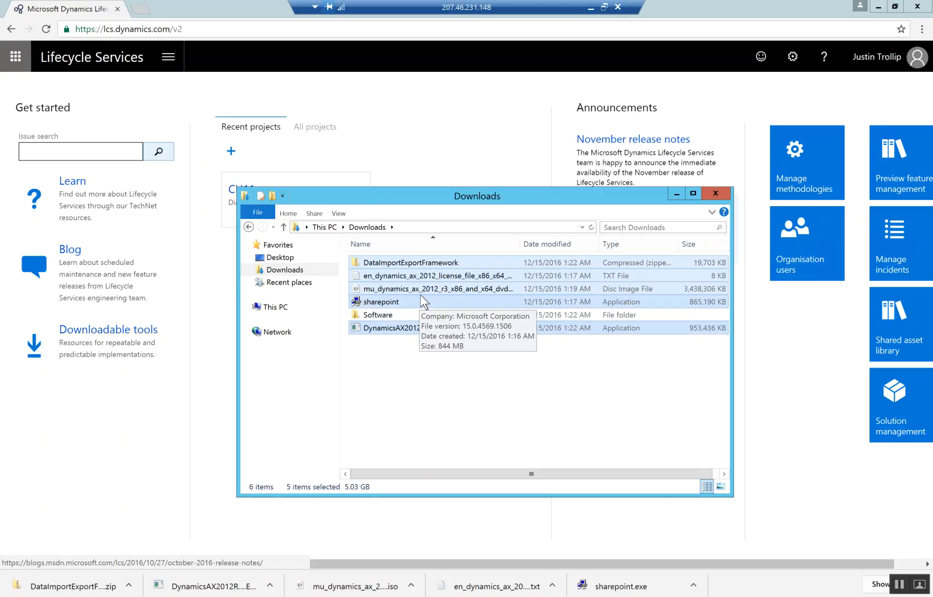
drag(377, 328, 388, 315)
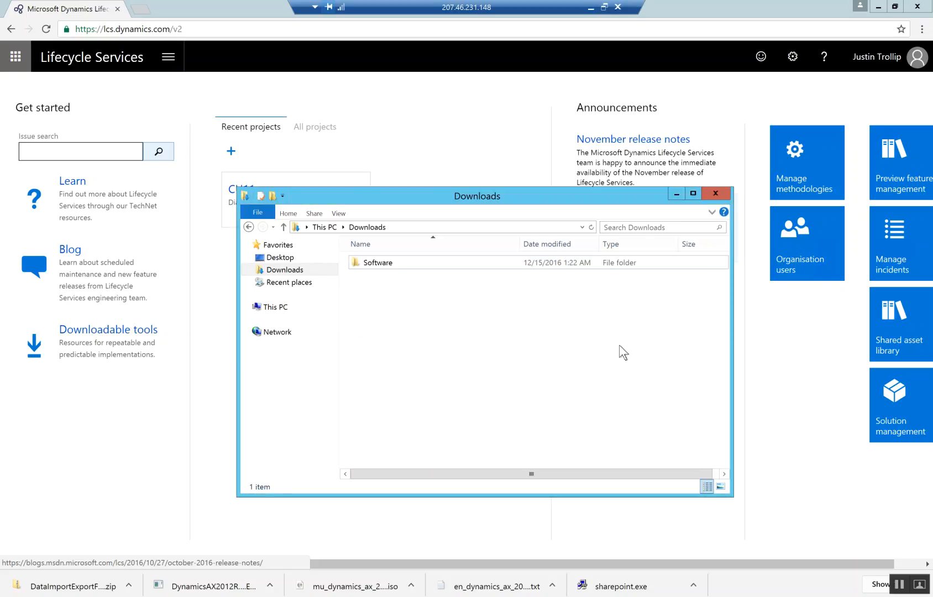